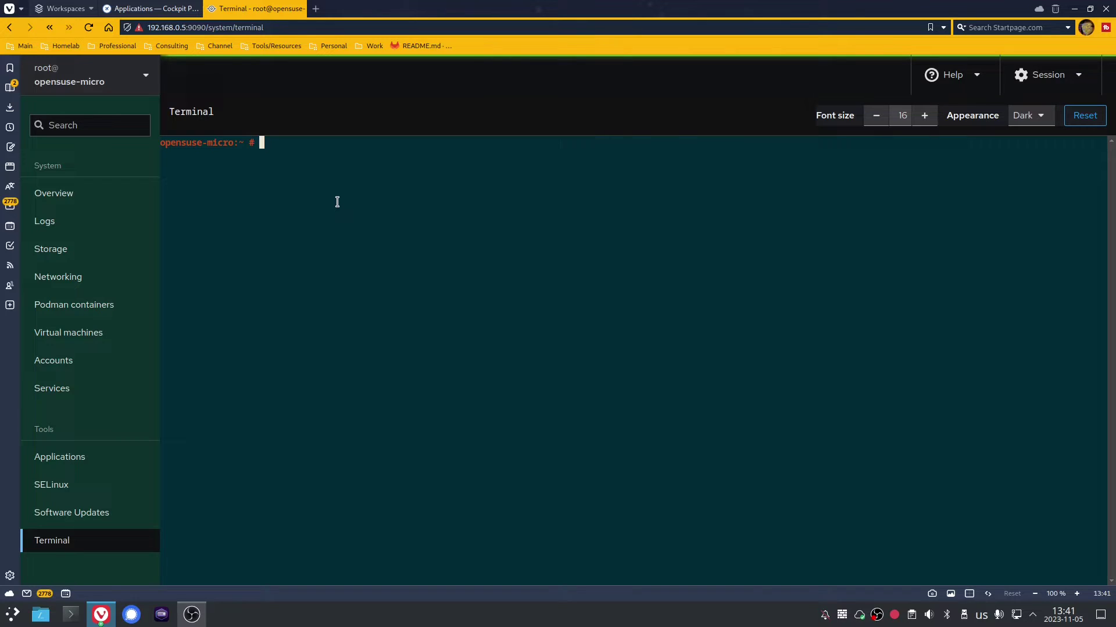
- Run 'sudo transactional-update pkg in cockpit', see nothing needs updating, then clear the terminal
{"action": "type", "text": "sudo trans"}
{"action": "key", "text": "Tab"}
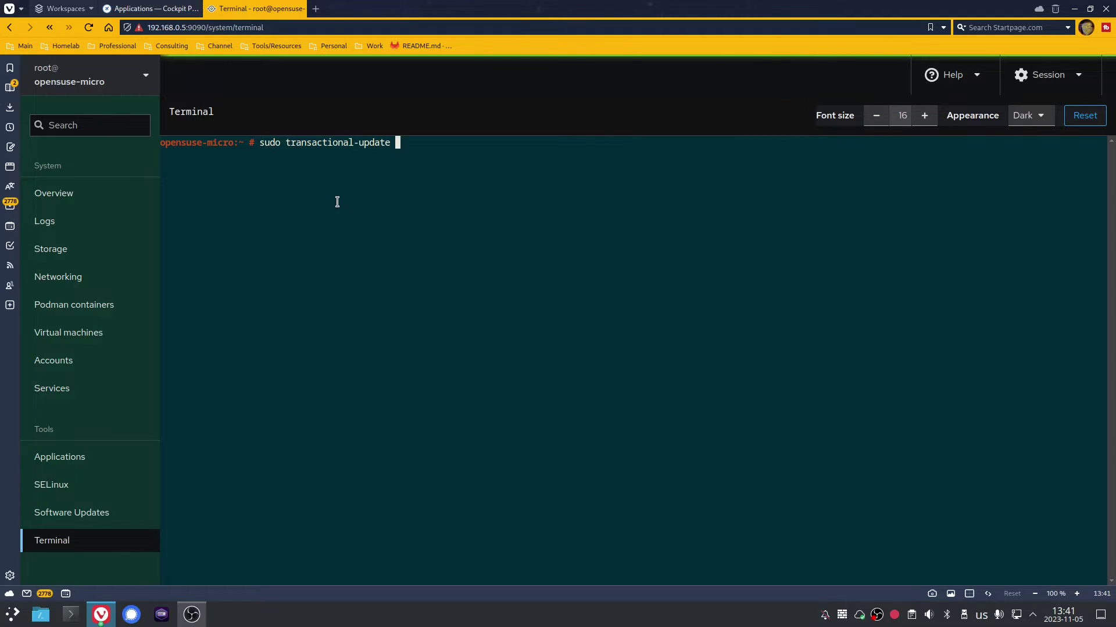
{"action": "type", "text": "pkg in cockpit"}
{"action": "key", "text": "Return"}
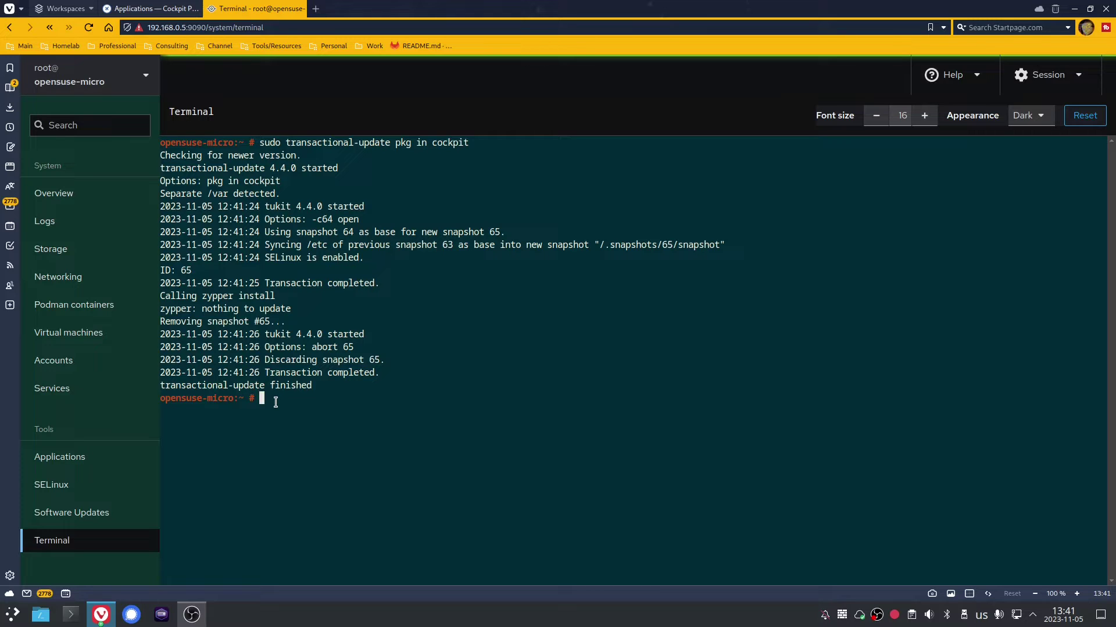
{"action": "type", "text": "clear"}
{"action": "key", "text": "Return"}
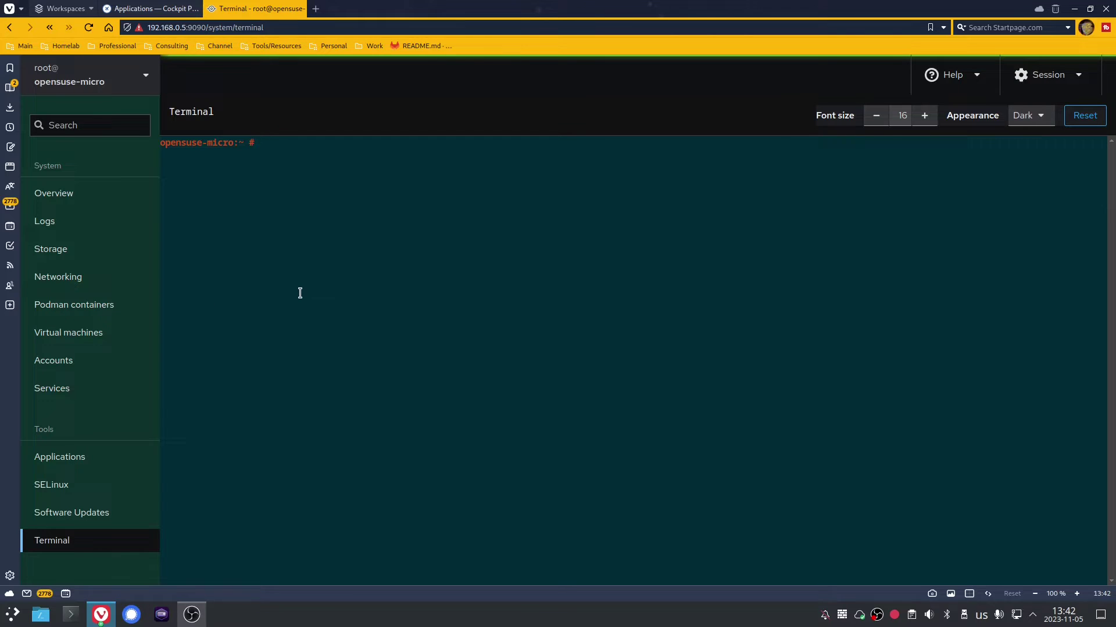
- Run 'sudo systemctl enable --now cockpit.socket', correcting the typo, then clear the terminal
{"action": "type", "text": "sudo systemctl enable "}
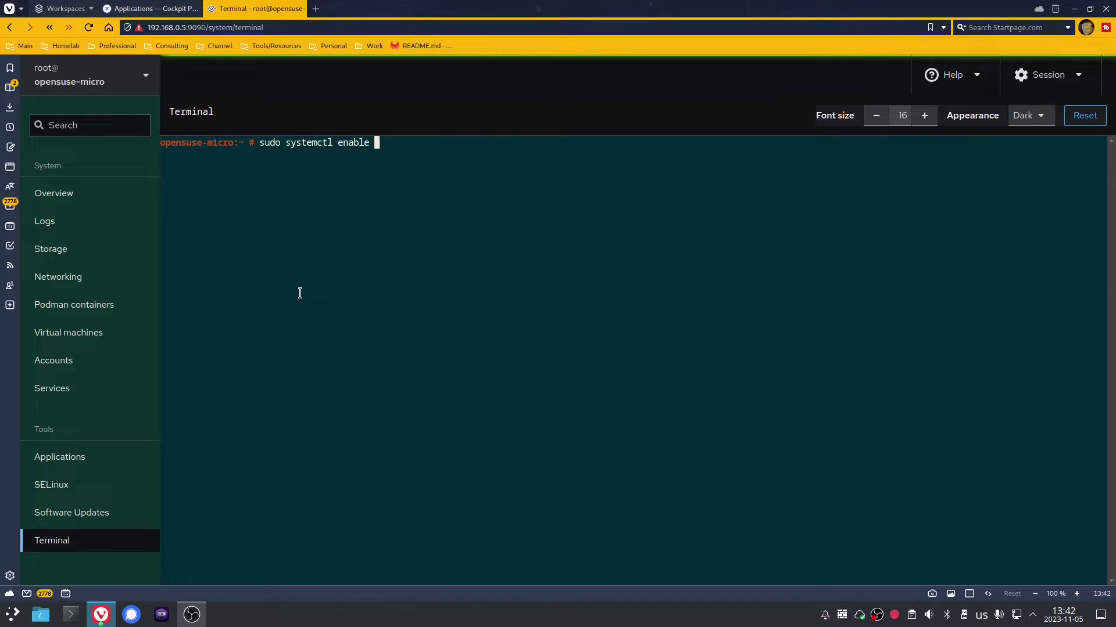
{"action": "type", "text": "--now cockpit"}
{"action": "type", "text": ".co"}
{"action": "type", "text": "socke"}
{"action": "key", "text": "BackSpace"}
{"action": "key", "text": "BackSpace"}
{"action": "type", "text": "ket"}
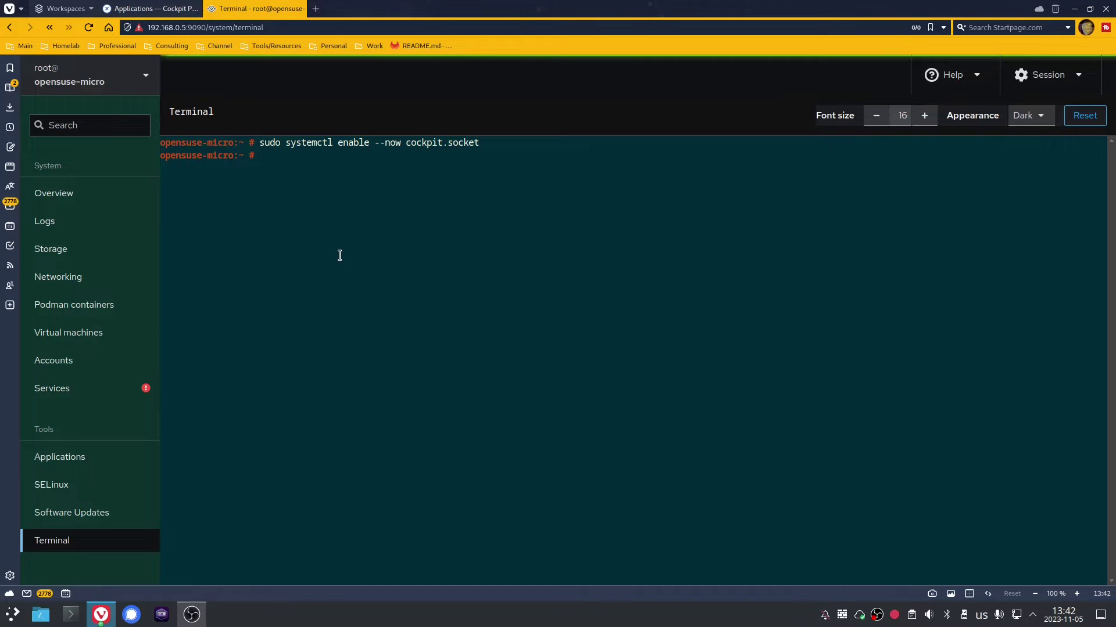
{"action": "type", "text": "clear"}
{"action": "key", "text": "Return"}
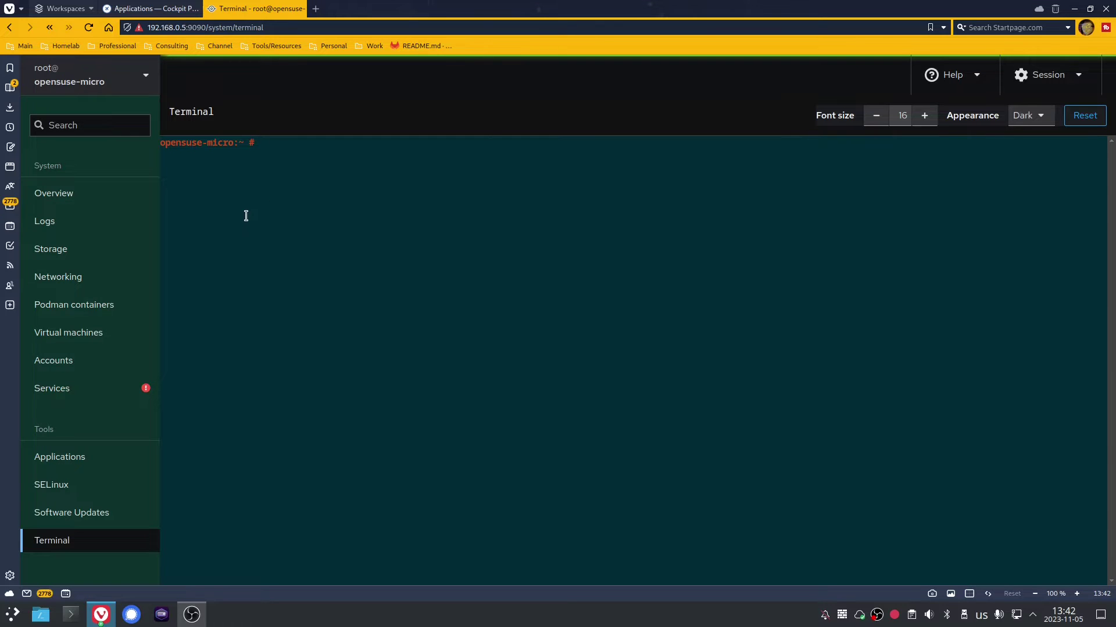
- Browse the official add-ons listed on the Cockpit Project applications page
{"action": "left_click", "coordinate": [155, 7]}
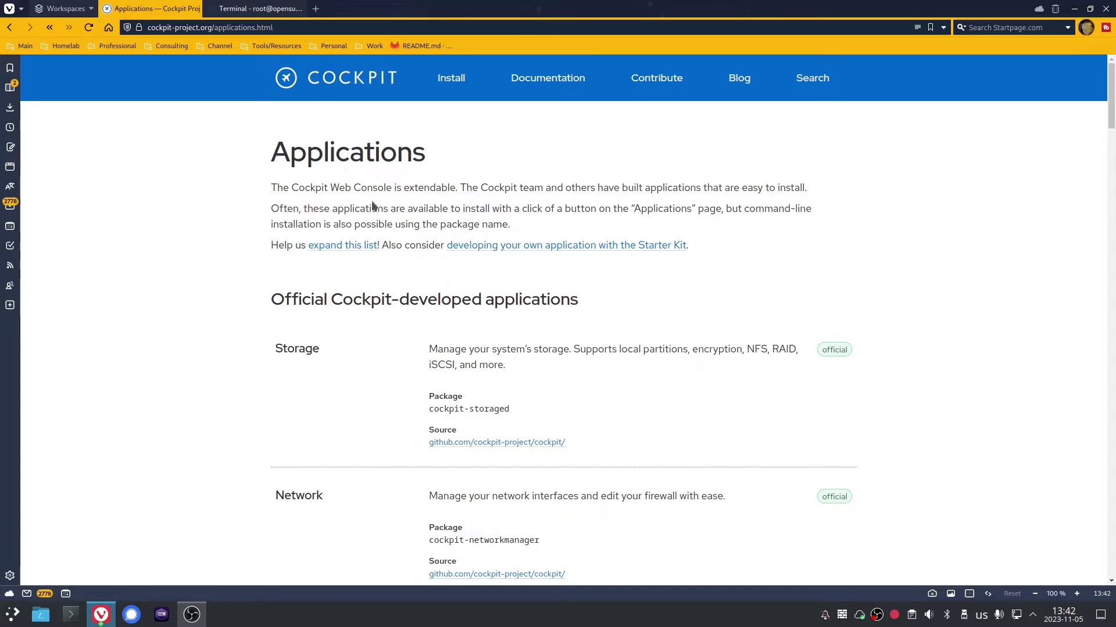
{"action": "scroll", "coordinate": [254, 179], "scroll_direction": "down", "scroll_amount": 5}
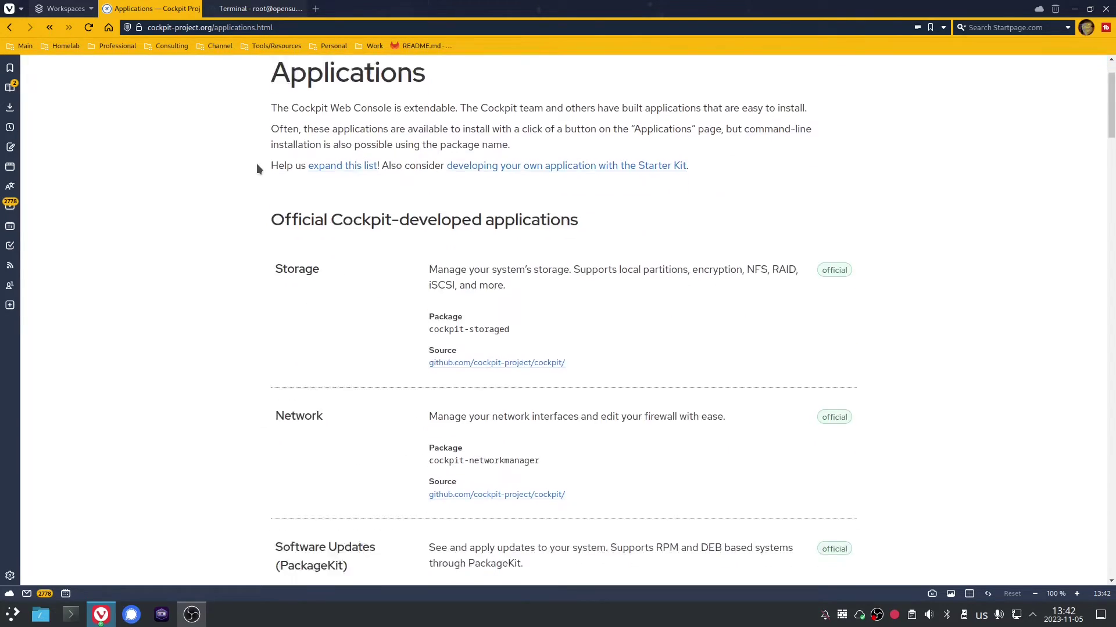
{"action": "scroll", "coordinate": [242, 177], "scroll_direction": "down", "scroll_amount": 15}
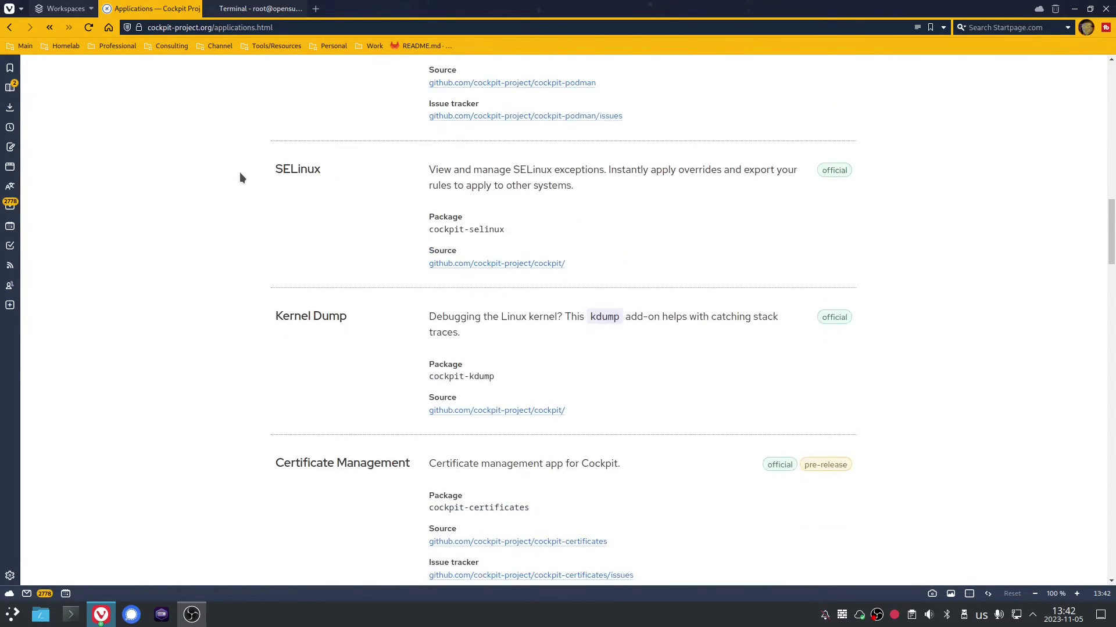
{"action": "scroll", "coordinate": [241, 177], "scroll_direction": "up", "scroll_amount": 15}
{"action": "scroll", "coordinate": [242, 178], "scroll_direction": "up", "scroll_amount": 5}
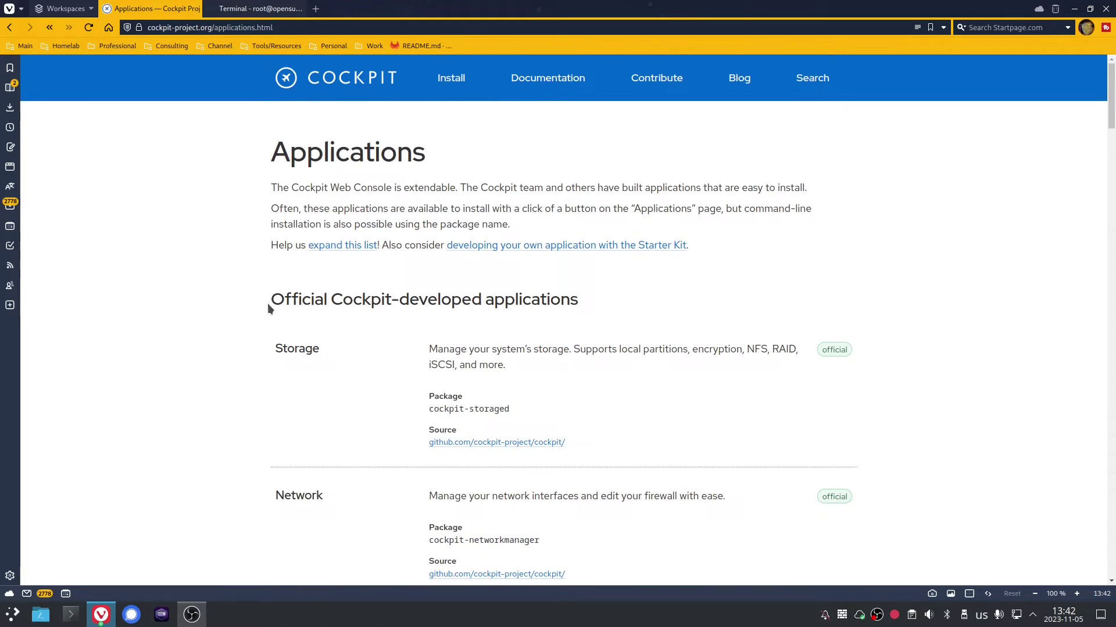
{"action": "scroll", "coordinate": [213, 292], "scroll_direction": "down", "scroll_amount": 4}
{"action": "scroll", "coordinate": [234, 229], "scroll_direction": "down", "scroll_amount": 20}
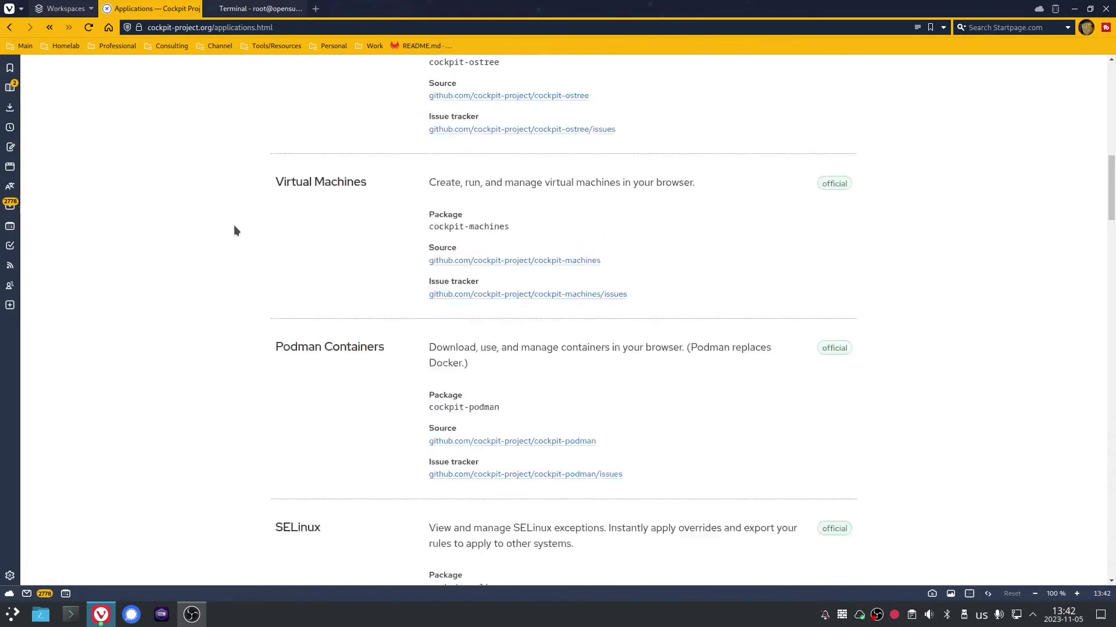
{"action": "scroll", "coordinate": [233, 225], "scroll_direction": "down", "scroll_amount": 3}
{"action": "scroll", "coordinate": [354, 192], "scroll_direction": "up", "scroll_amount": 3}
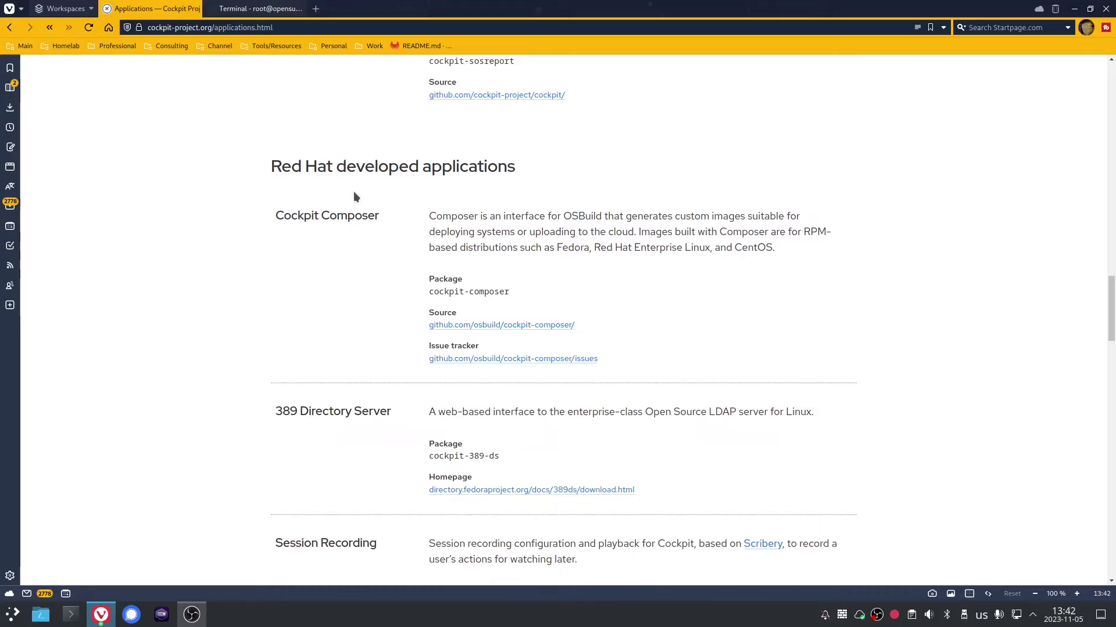
{"action": "scroll", "coordinate": [261, 209], "scroll_direction": "down", "scroll_amount": 15}
{"action": "scroll", "coordinate": [210, 209], "scroll_direction": "up", "scroll_amount": 15}
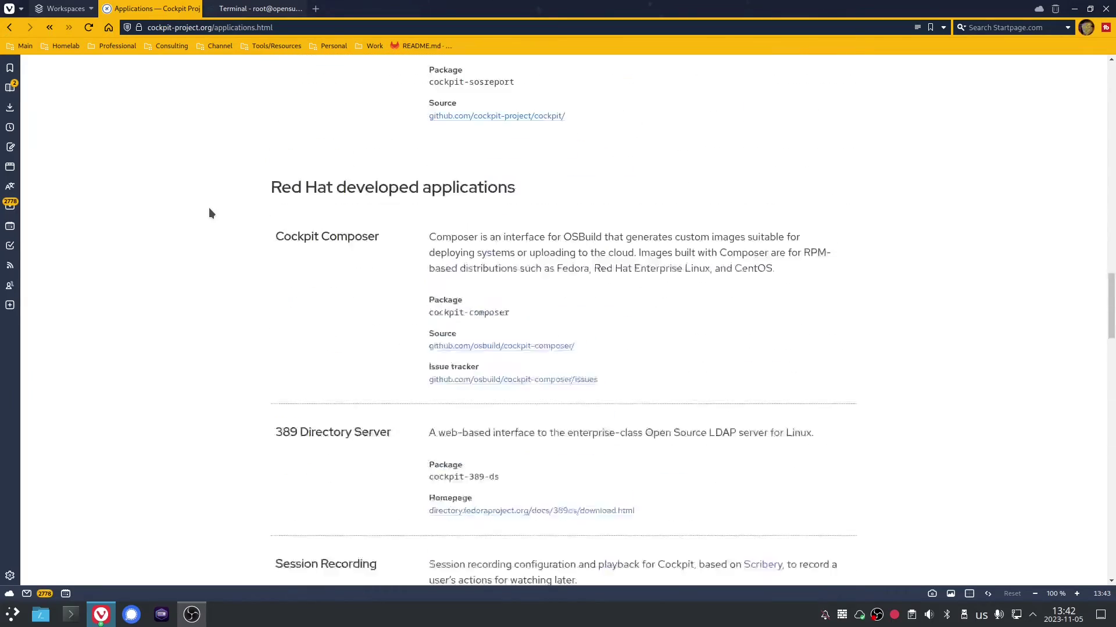
{"action": "scroll", "coordinate": [209, 213], "scroll_direction": "up", "scroll_amount": 6}
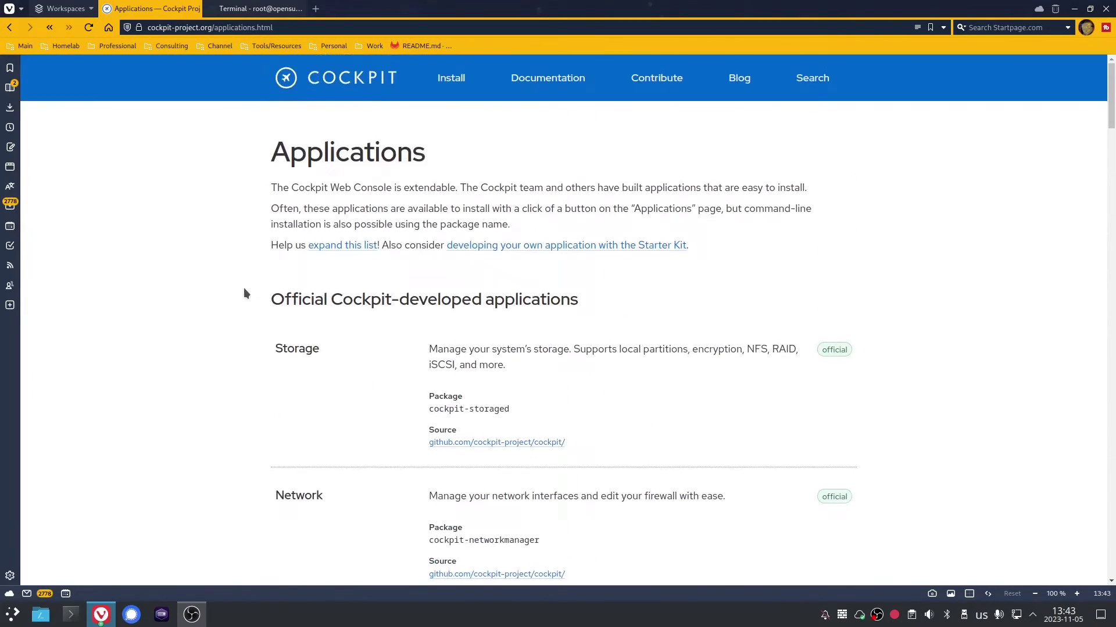
{"action": "scroll", "coordinate": [343, 331], "scroll_direction": "down", "scroll_amount": 1}
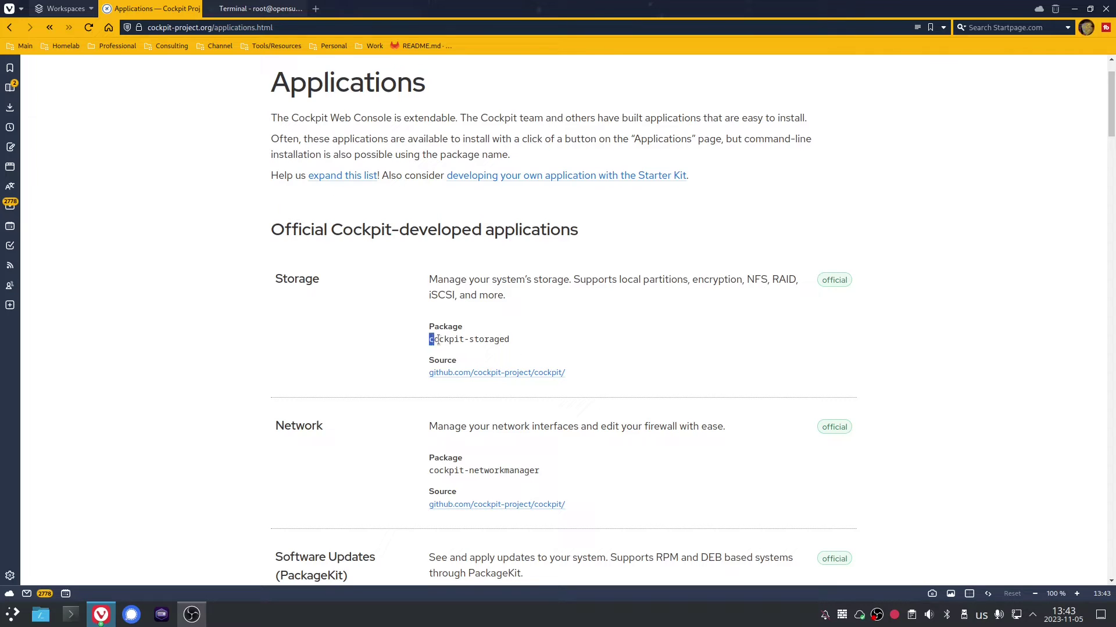
- Copy the cockpit-storaged package name from the Storage entry
{"action": "left_click_drag", "start_coordinate": [431, 340], "coordinate": [517, 343]}
{"action": "right_click", "coordinate": [478, 343]}
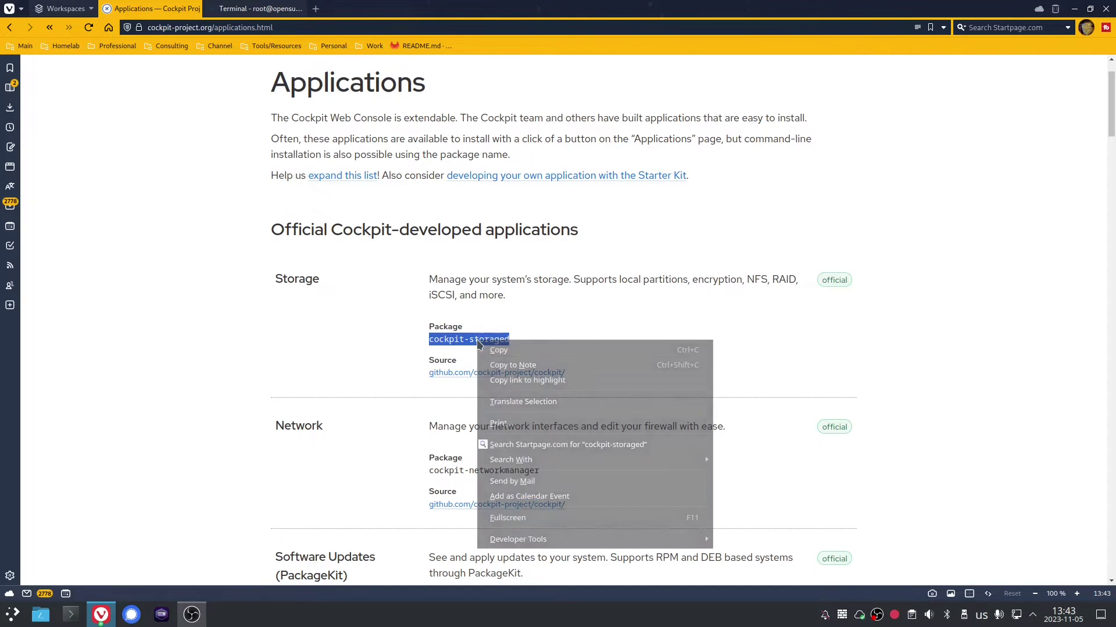
{"action": "left_click", "coordinate": [499, 350]}
{"action": "left_click", "coordinate": [385, 334]}
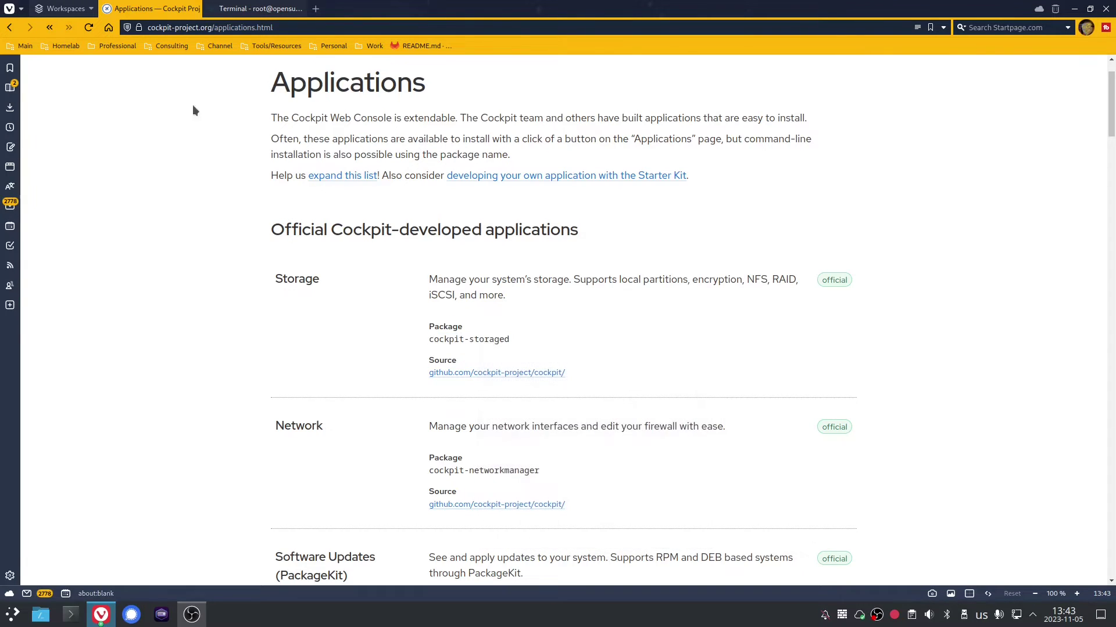
- Run 'sudo transactional-update pkg in cockpit-storaged' in the Cockpit terminal
{"action": "left_click", "coordinate": [232, 7]}
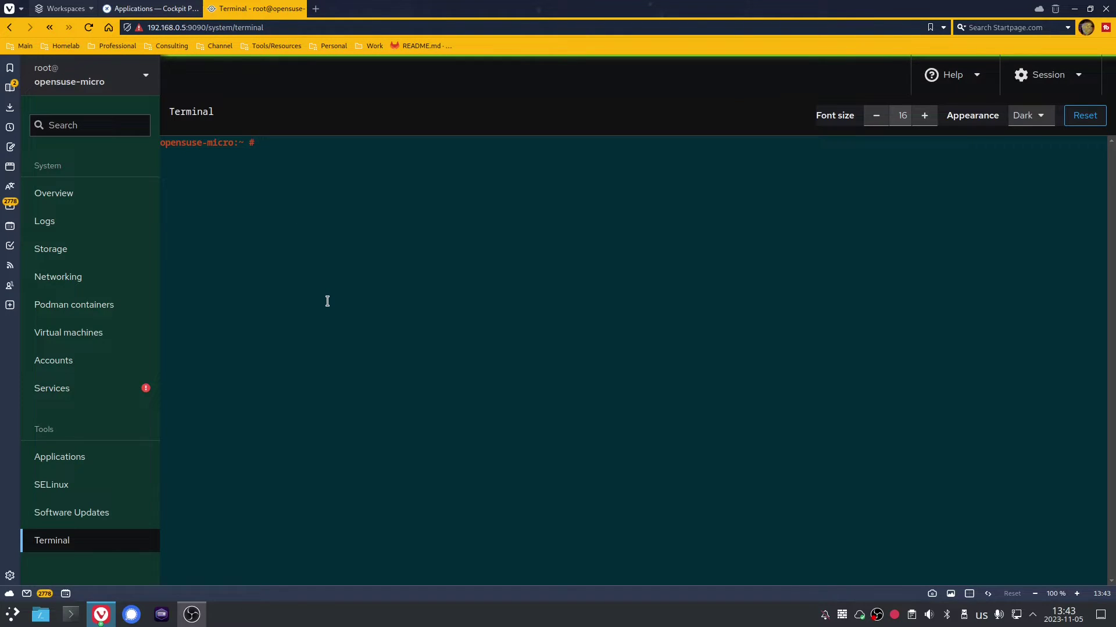
{"action": "type", "text": "sudo transactional-update "}
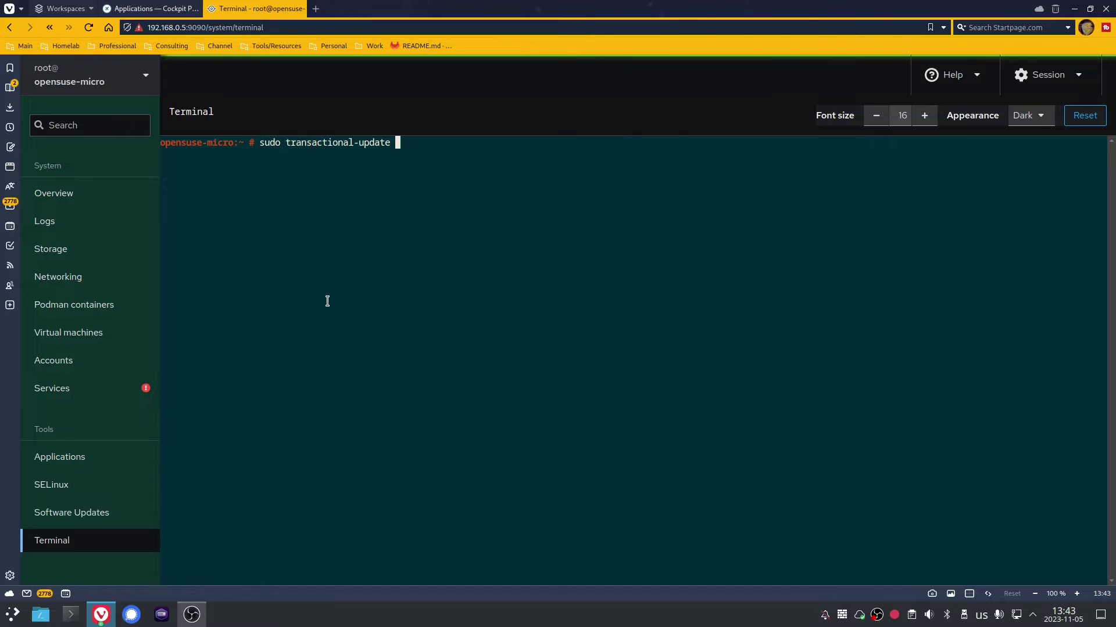
{"action": "type", "text": "pkg in cockpit-storaged"}
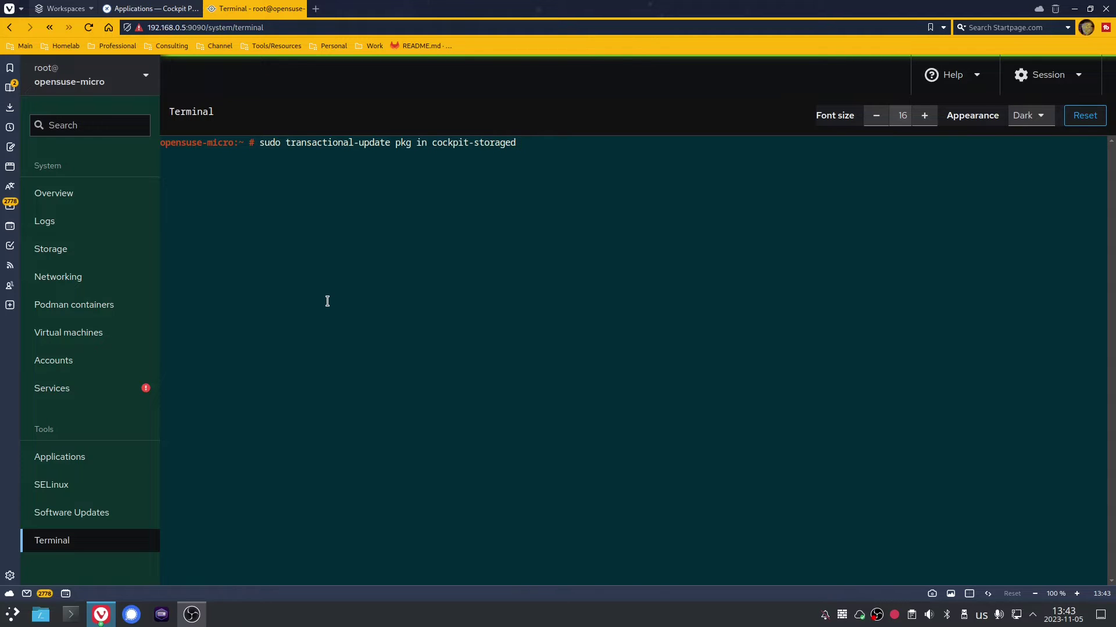
{"action": "key", "text": "Return"}
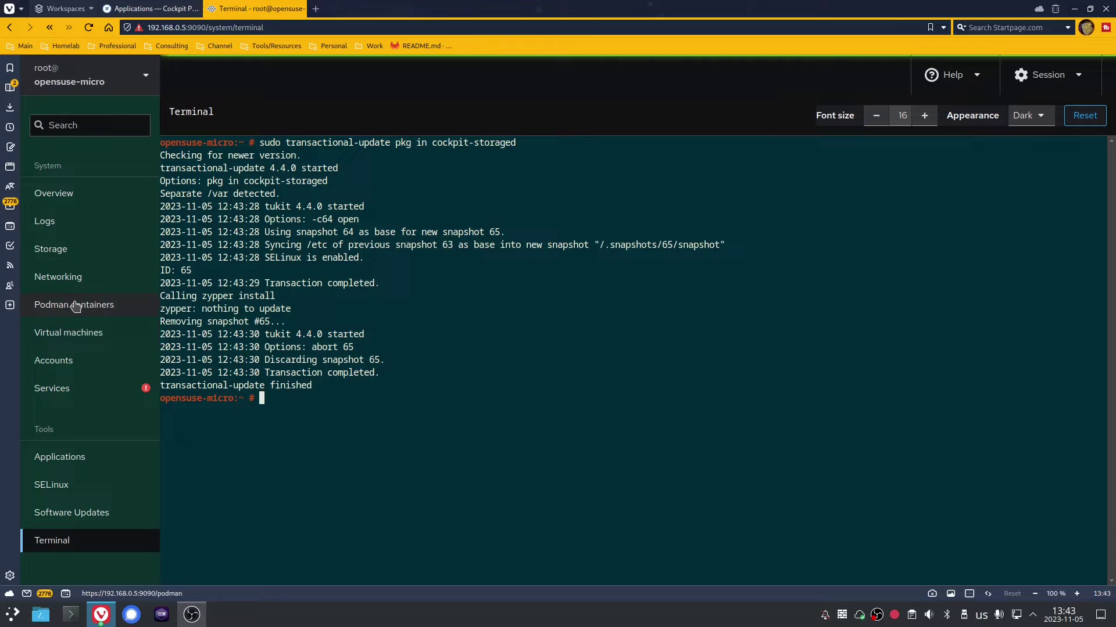
- Look over the Storage entry and scroll the add-ons list to Podman Containers, then return to the terminal
{"action": "left_click", "coordinate": [149, 7]}
{"action": "scroll", "coordinate": [291, 226], "scroll_direction": "down", "scroll_amount": 1}
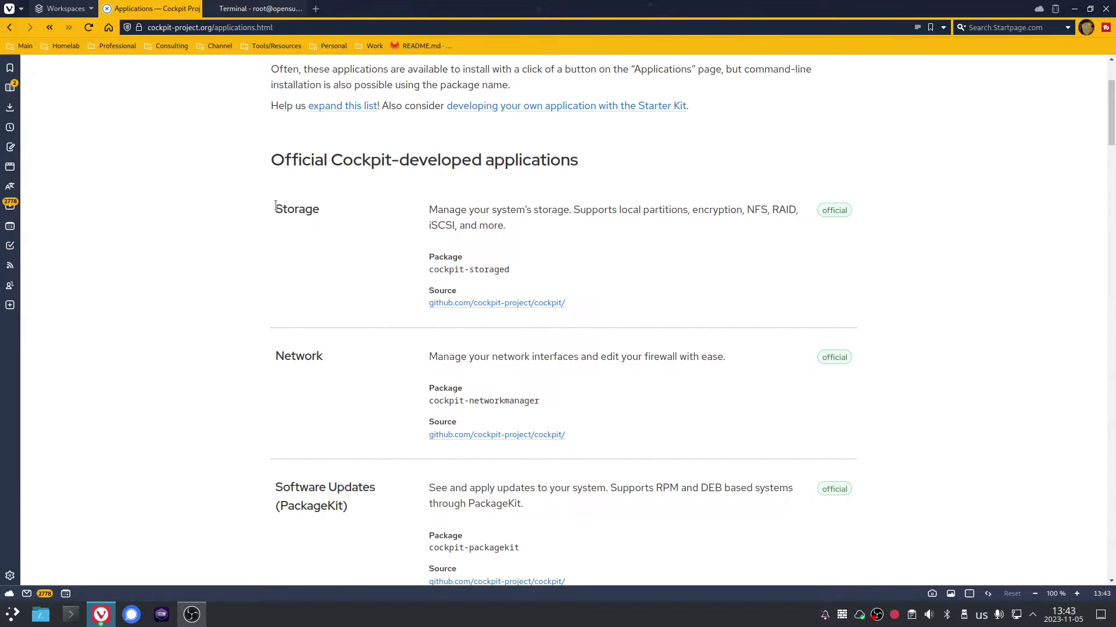
{"action": "left_click_drag", "start_coordinate": [275, 206], "coordinate": [499, 227]}
{"action": "left_click", "coordinate": [393, 250]}
{"action": "scroll", "coordinate": [371, 256], "scroll_direction": "down", "scroll_amount": 2}
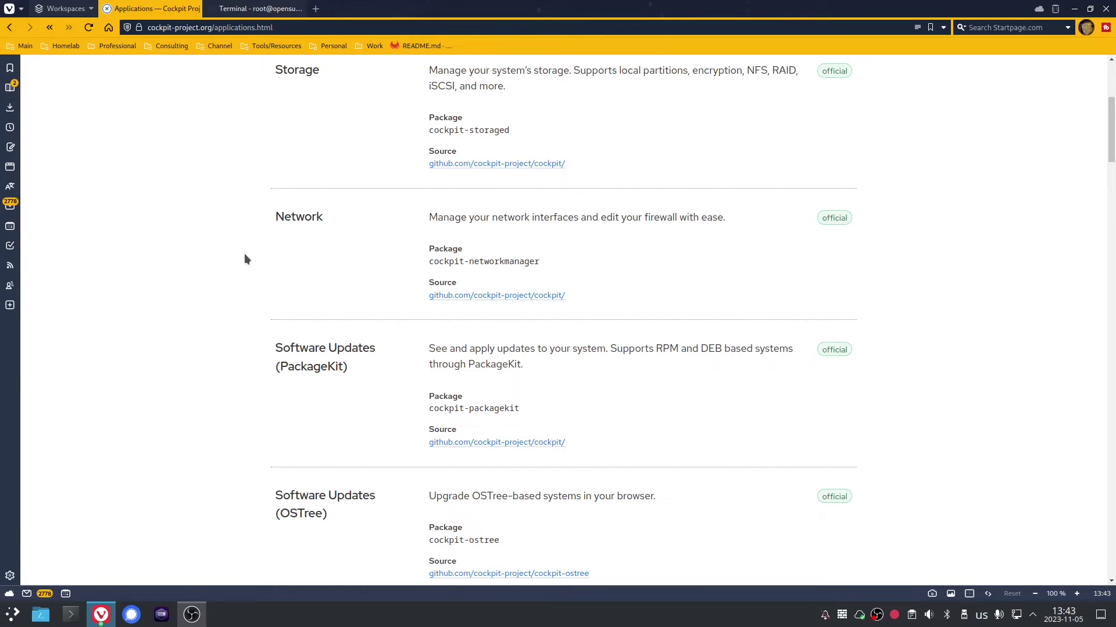
{"action": "scroll", "coordinate": [244, 253], "scroll_direction": "down", "scroll_amount": 2}
{"action": "scroll", "coordinate": [244, 253], "scroll_direction": "up", "scroll_amount": 1}
{"action": "scroll", "coordinate": [241, 250], "scroll_direction": "down", "scroll_amount": 4}
{"action": "scroll", "coordinate": [242, 256], "scroll_direction": "down", "scroll_amount": 2}
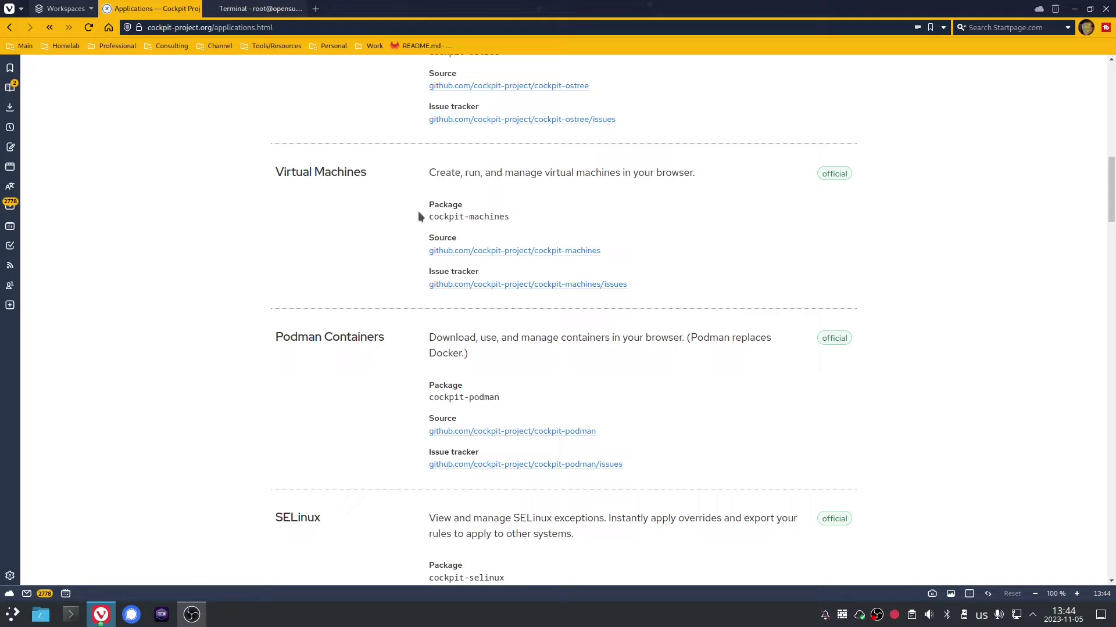
{"action": "scroll", "coordinate": [239, 251], "scroll_direction": "down", "scroll_amount": 1}
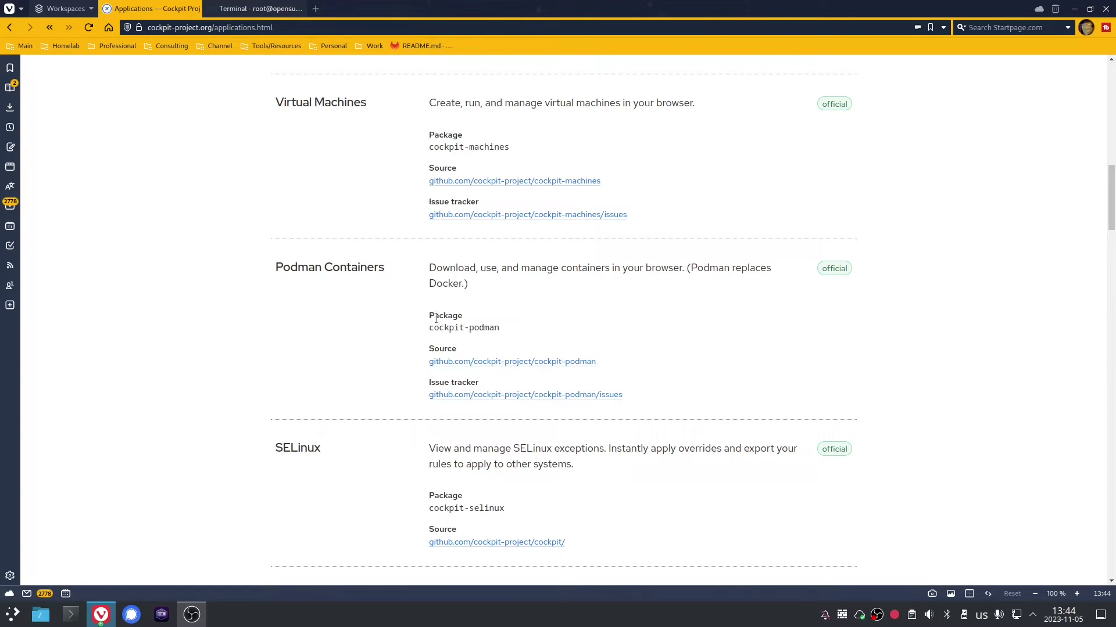
{"action": "left_click", "coordinate": [262, 8]}
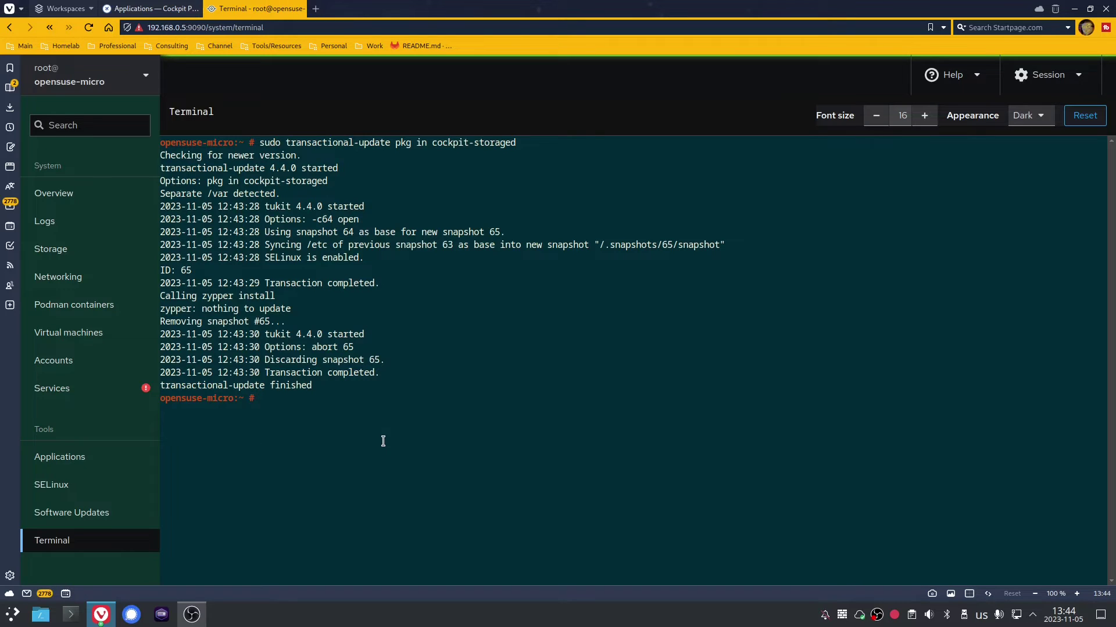
- Clear the terminal and recall the cockpit-storaged install command, then go back to the add-ons listing
{"action": "type", "text": "clear"}
{"action": "key", "text": "Return"}
{"action": "key", "text": "Up"}
{"action": "key", "text": "Up"}
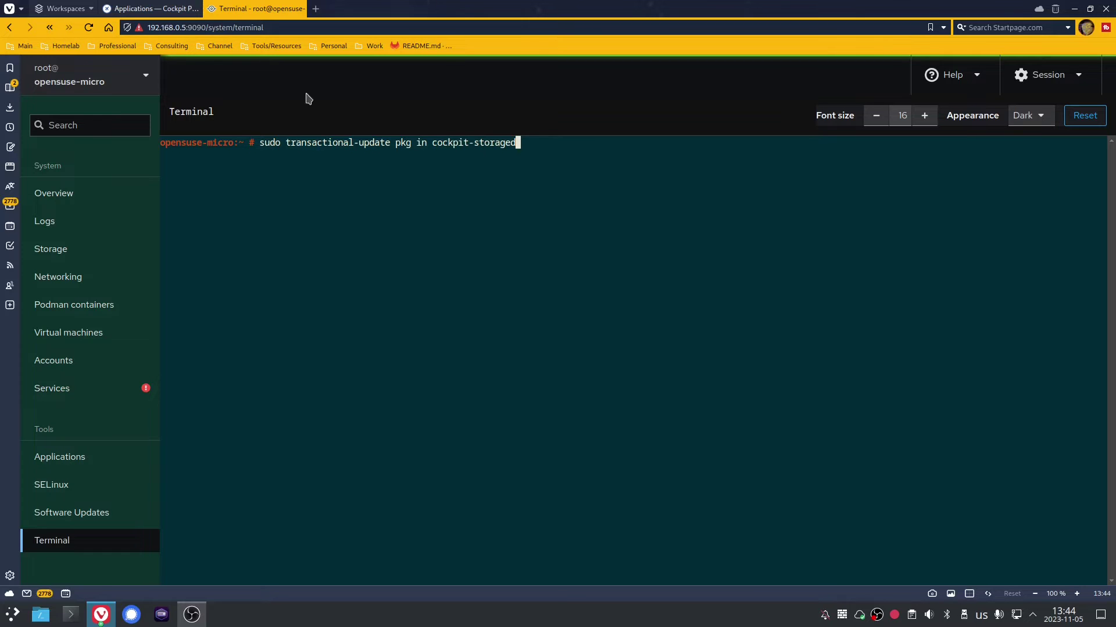
{"action": "left_click", "coordinate": [134, 4]}
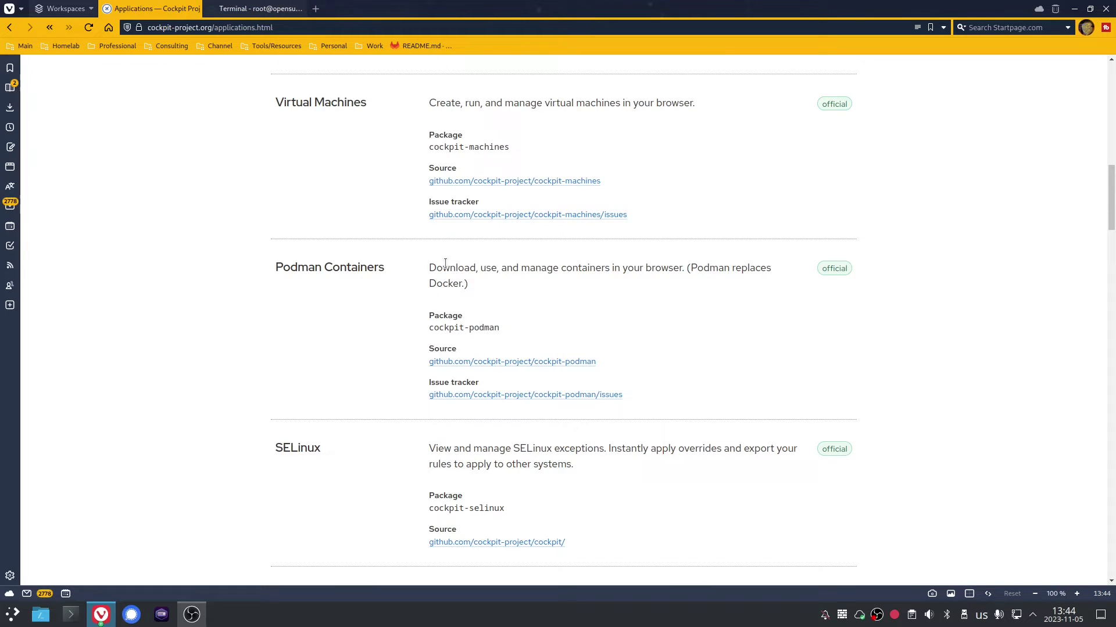
- Scroll past the Red Hat add-ons to third-party Software Updates (cockpit-tukit) and Sensors
{"action": "scroll", "coordinate": [191, 273], "scroll_direction": "down", "scroll_amount": 3}
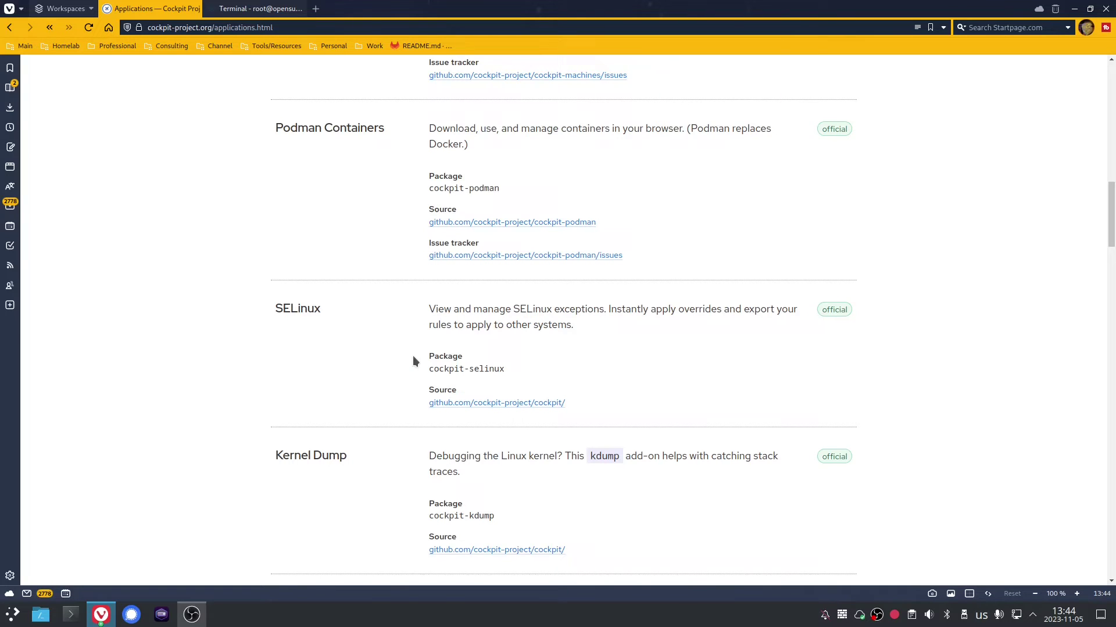
{"action": "scroll", "coordinate": [234, 313], "scroll_direction": "down", "scroll_amount": 6}
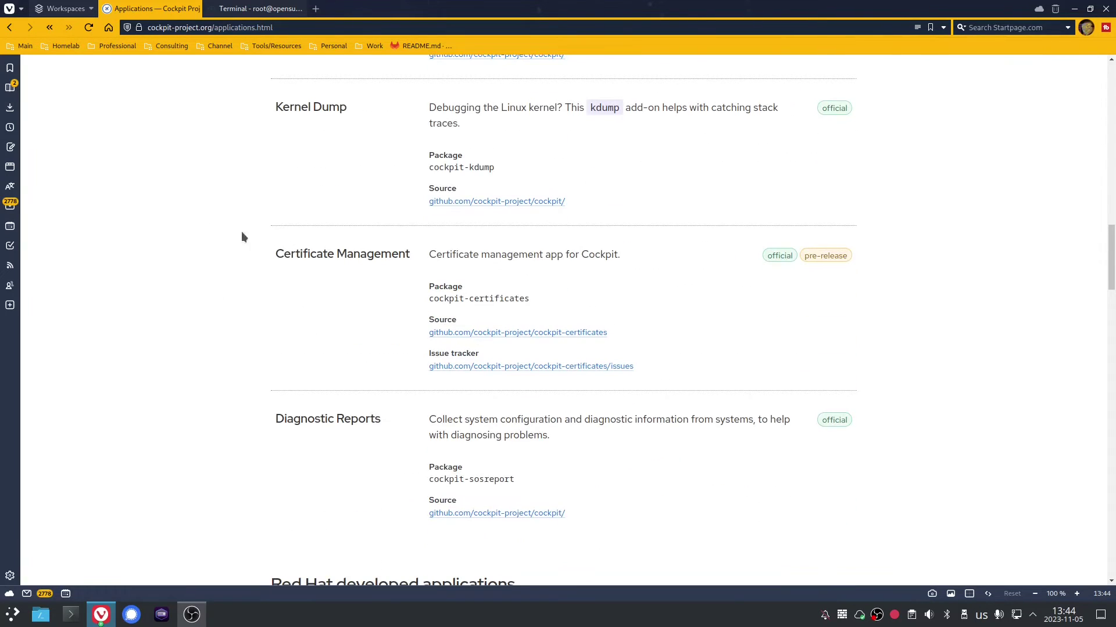
{"action": "scroll", "coordinate": [356, 225], "scroll_direction": "up", "scroll_amount": 4}
{"action": "scroll", "coordinate": [210, 218], "scroll_direction": "down", "scroll_amount": 1}
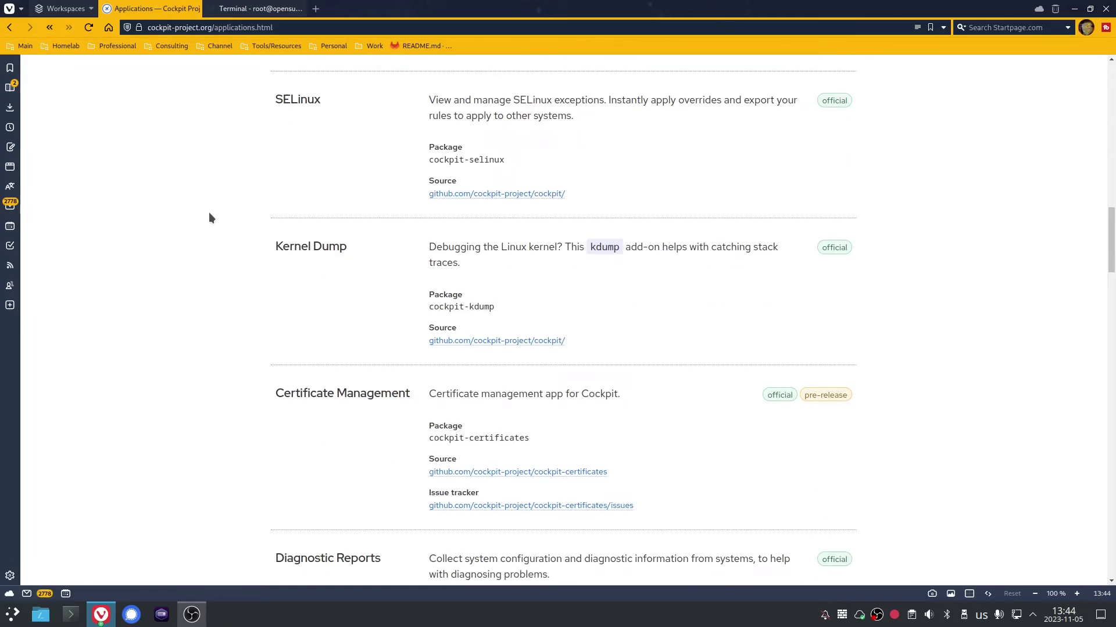
{"action": "scroll", "coordinate": [211, 218], "scroll_direction": "down", "scroll_amount": 12}
{"action": "scroll", "coordinate": [215, 212], "scroll_direction": "up", "scroll_amount": 2}
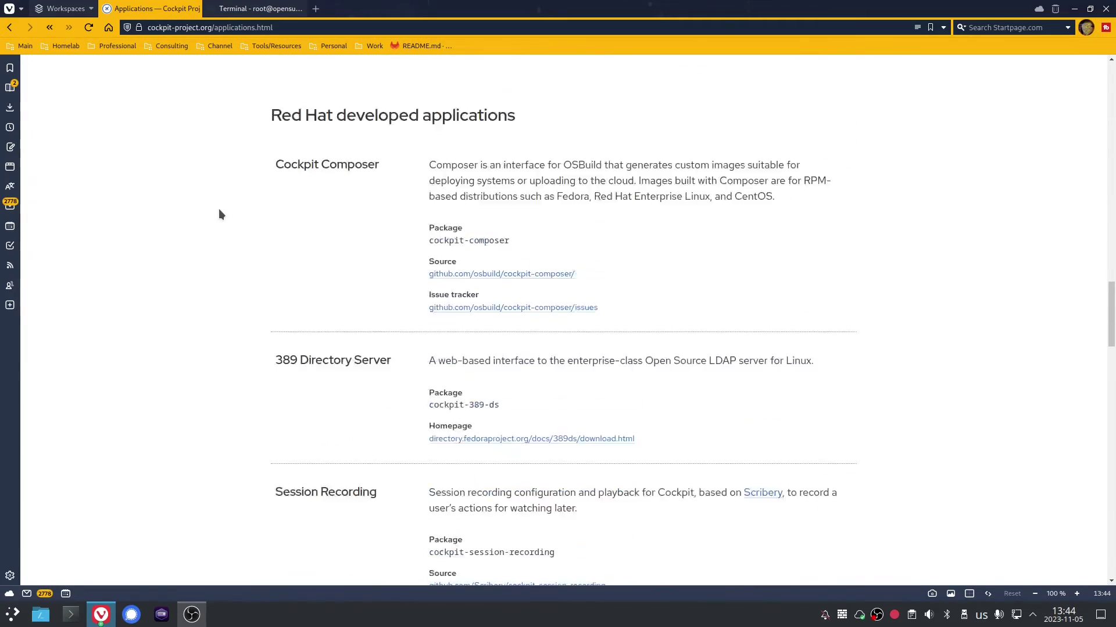
{"action": "scroll", "coordinate": [219, 208], "scroll_direction": "down", "scroll_amount": 12}
{"action": "scroll", "coordinate": [220, 214], "scroll_direction": "down", "scroll_amount": 2}
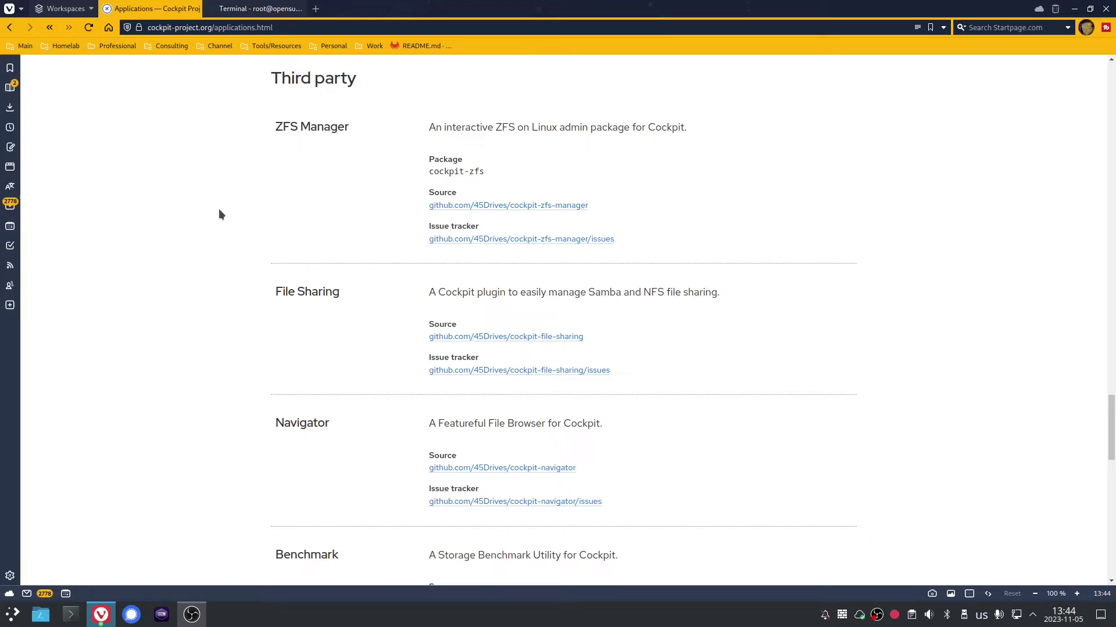
{"action": "scroll", "coordinate": [216, 279], "scroll_direction": "down", "scroll_amount": 1}
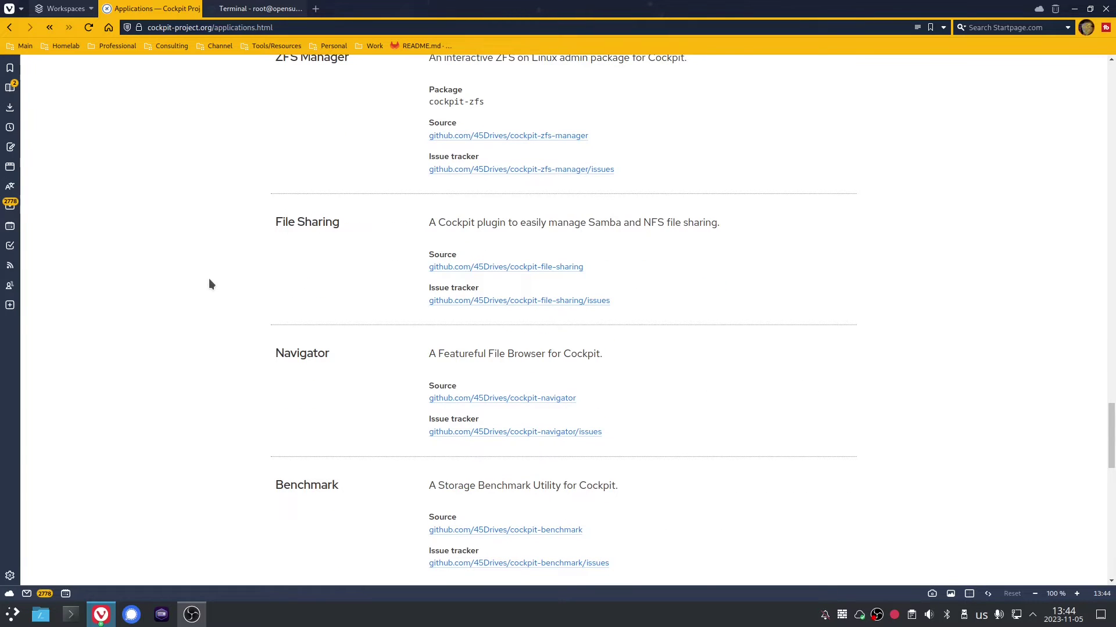
{"action": "scroll", "coordinate": [210, 282], "scroll_direction": "down", "scroll_amount": 1}
{"action": "scroll", "coordinate": [210, 283], "scroll_direction": "down", "scroll_amount": 4}
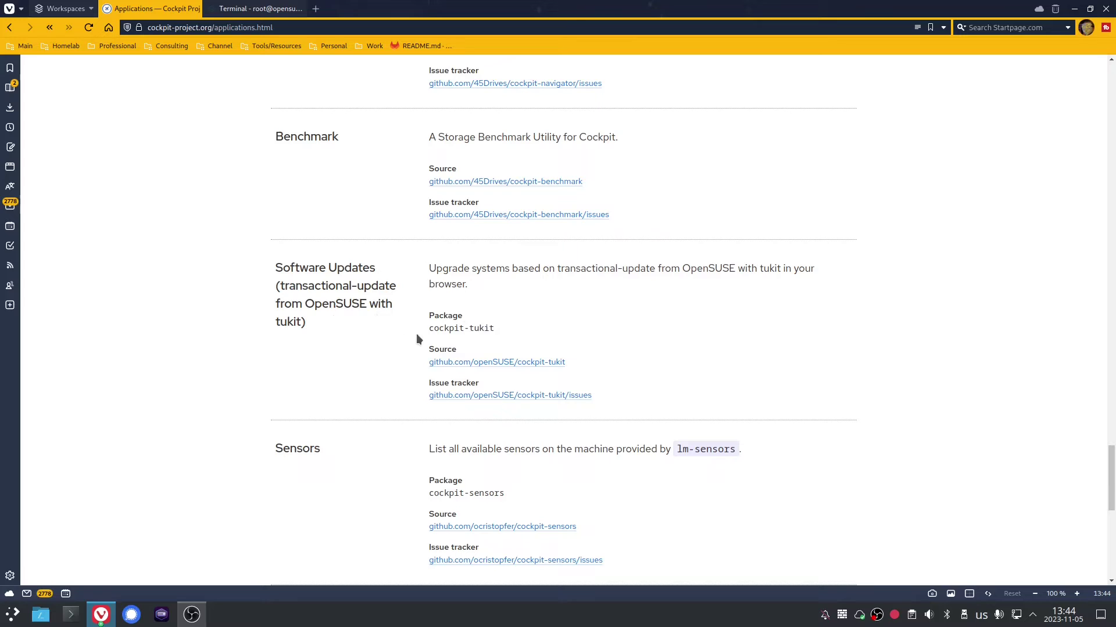
- Discard the pending command and run 'ip address', checking enp4s0's 192.168.0.5 address
{"action": "left_click", "coordinate": [262, 8]}
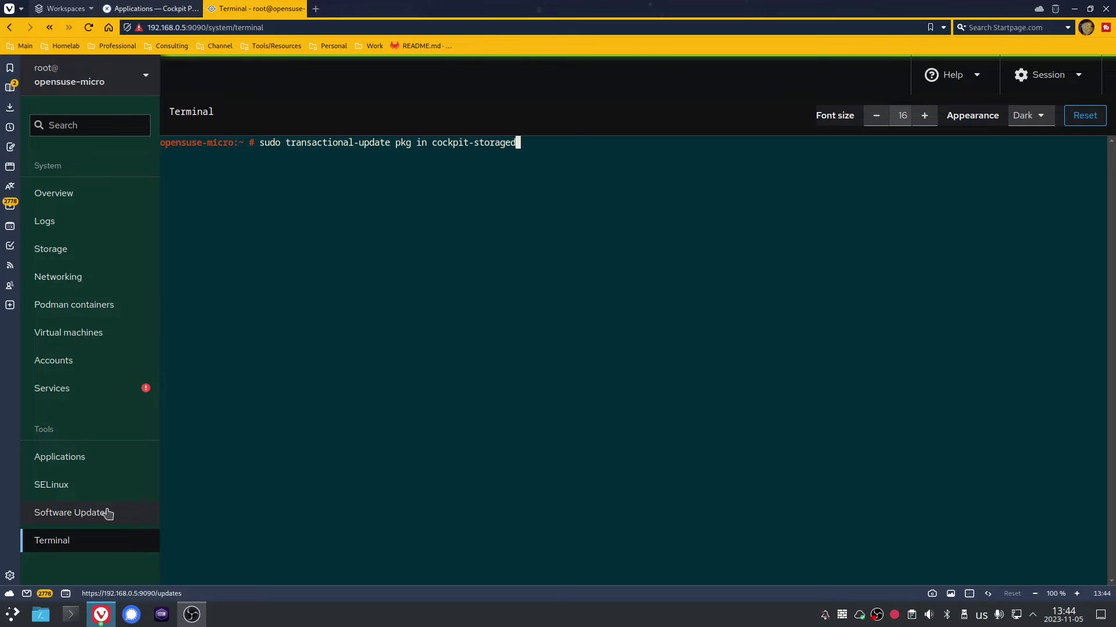
{"action": "key", "text": "ctrl+u"}
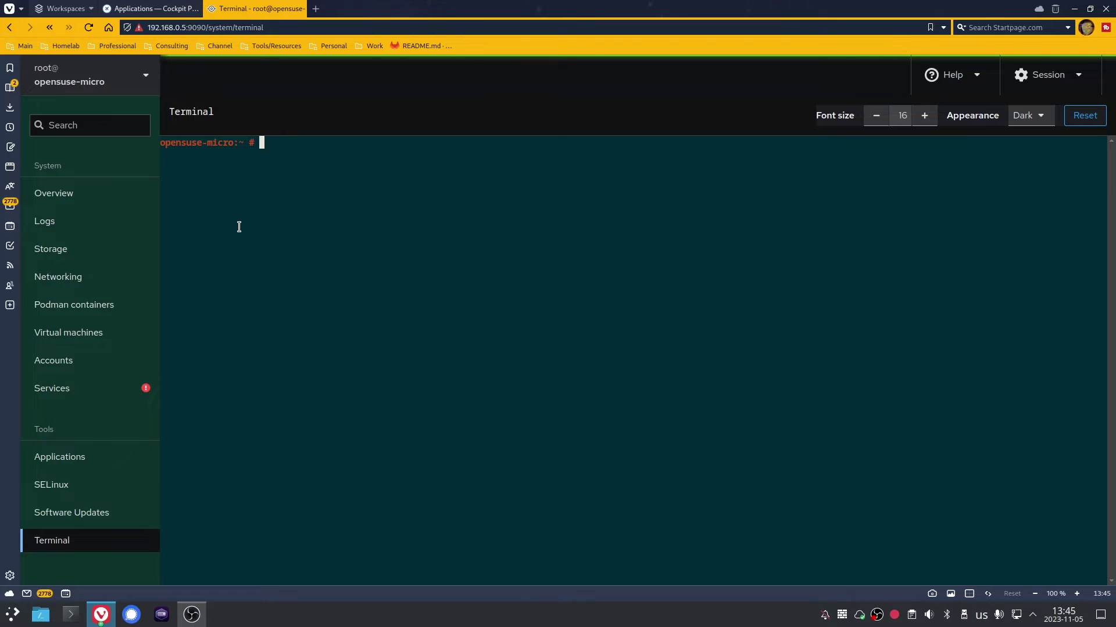
{"action": "type", "text": "ip address"}
{"action": "key", "text": "Return"}
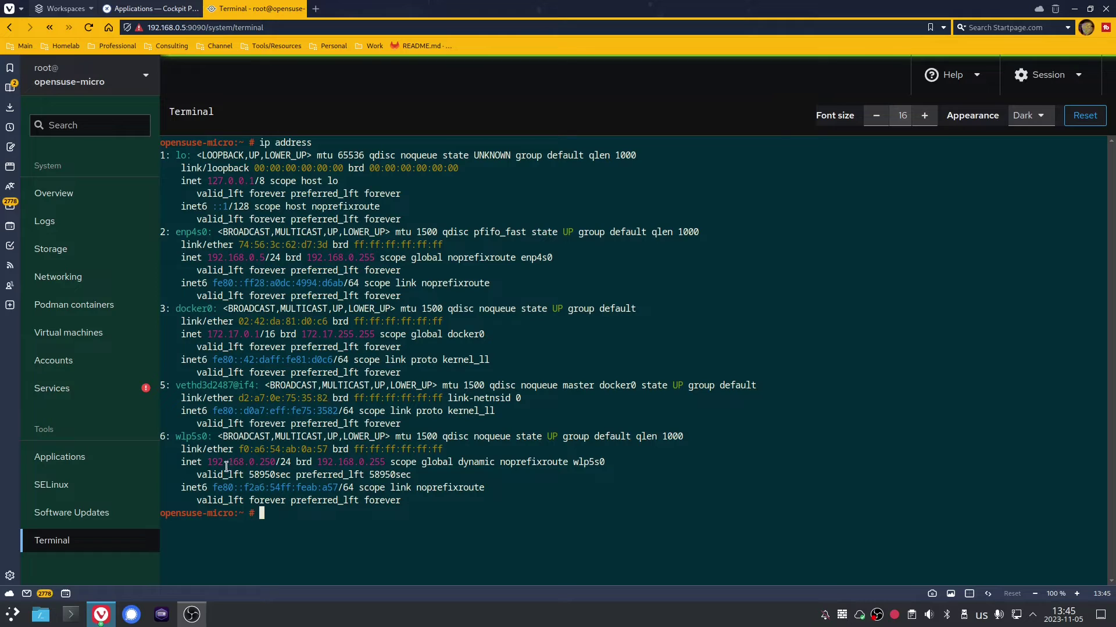
{"action": "left_click_drag", "start_coordinate": [208, 257], "coordinate": [265, 258]}
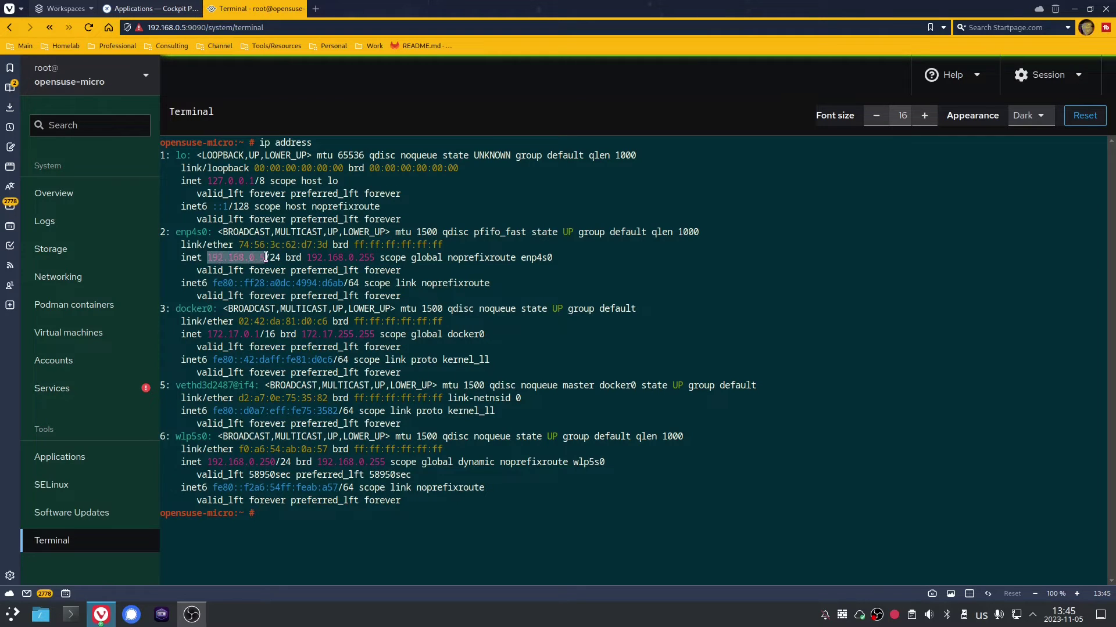
{"action": "left_click", "coordinate": [240, 254]}
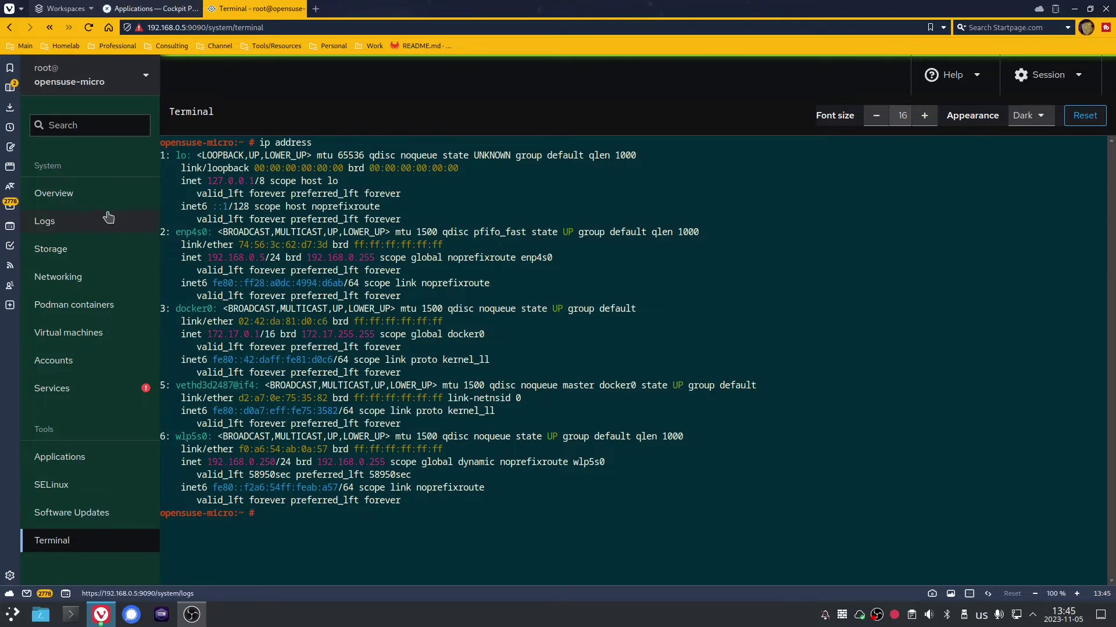
- Open the Overview page for opensuse-micro
{"action": "left_click", "coordinate": [88, 192]}
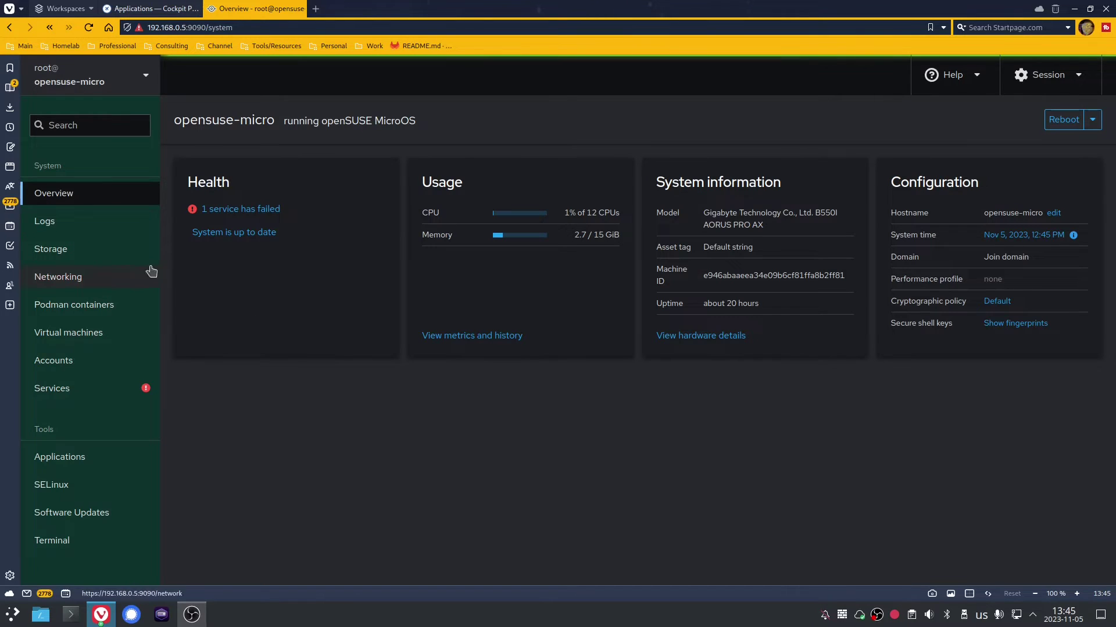
- Open the Storage page and view the RAID and LVM2 device creation options
{"action": "left_click", "coordinate": [81, 255]}
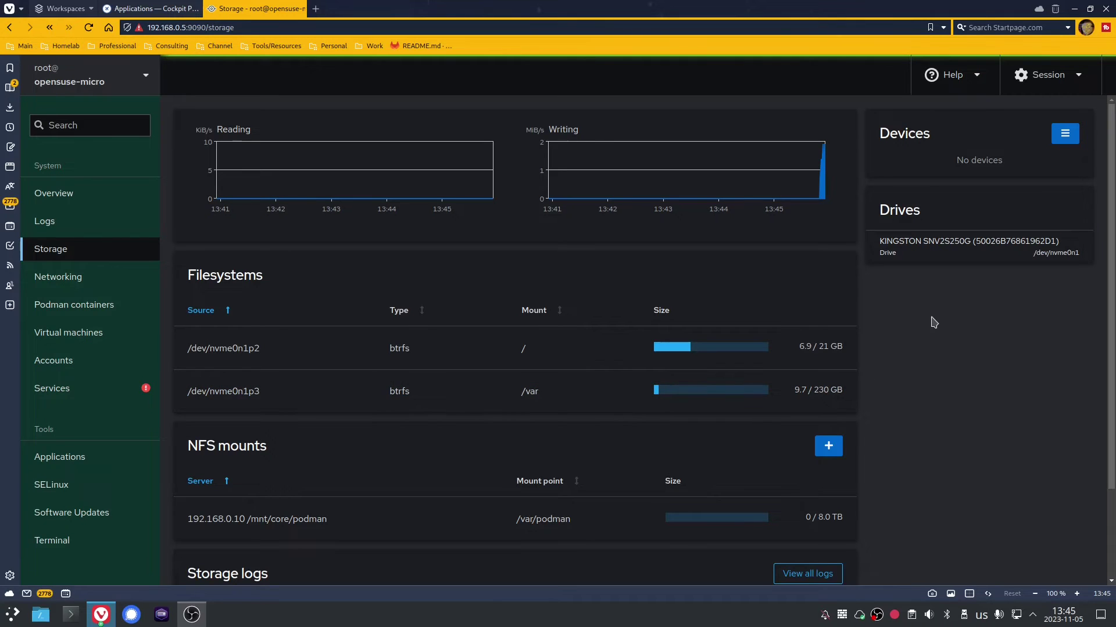
{"action": "scroll", "coordinate": [407, 348], "scroll_direction": "down", "scroll_amount": 2}
{"action": "scroll", "coordinate": [444, 341], "scroll_direction": "up", "scroll_amount": 2}
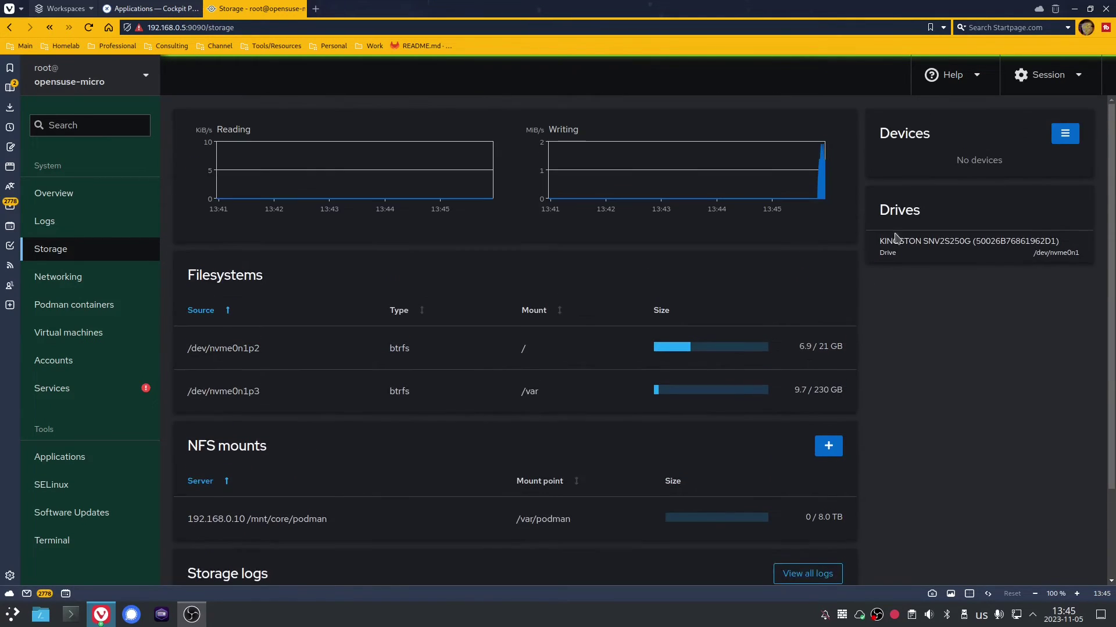
{"action": "left_click", "coordinate": [1065, 133]}
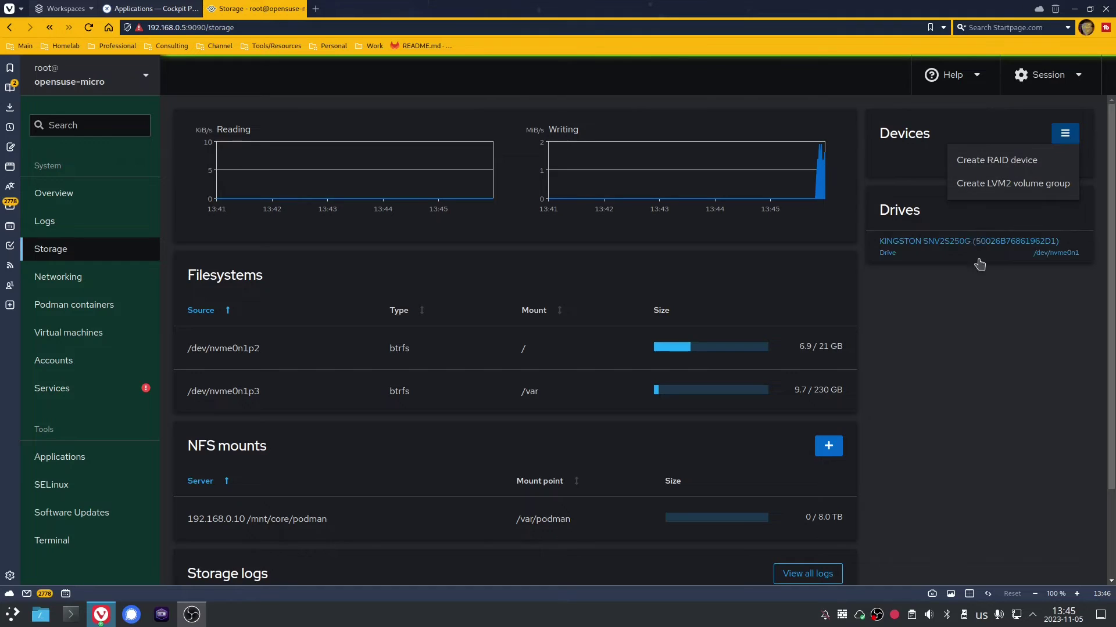
{"action": "left_click", "coordinate": [988, 334]}
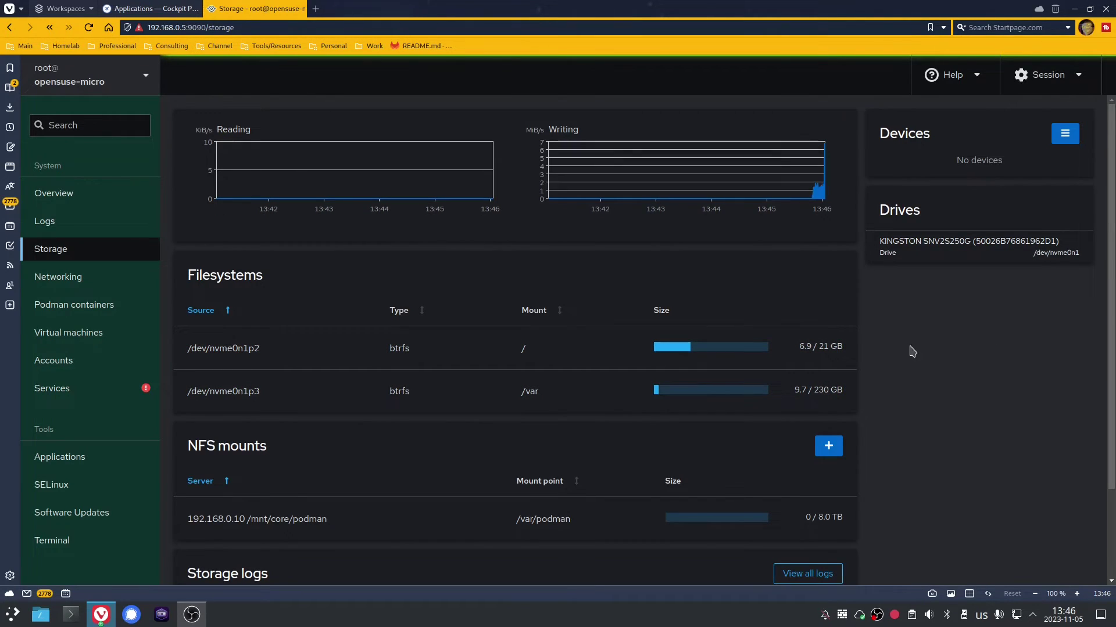
- Review the Networking interfaces and logs, then open Podman containers listing mycontainer and the testpod pod
{"action": "left_click", "coordinate": [64, 276]}
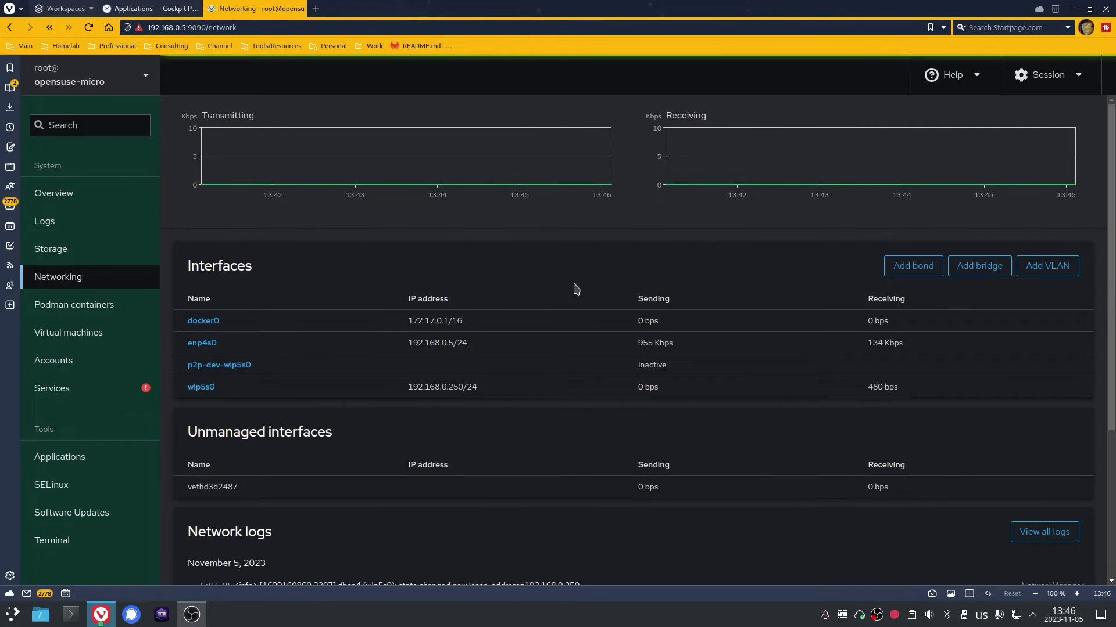
{"action": "scroll", "coordinate": [579, 286], "scroll_direction": "down", "scroll_amount": 3}
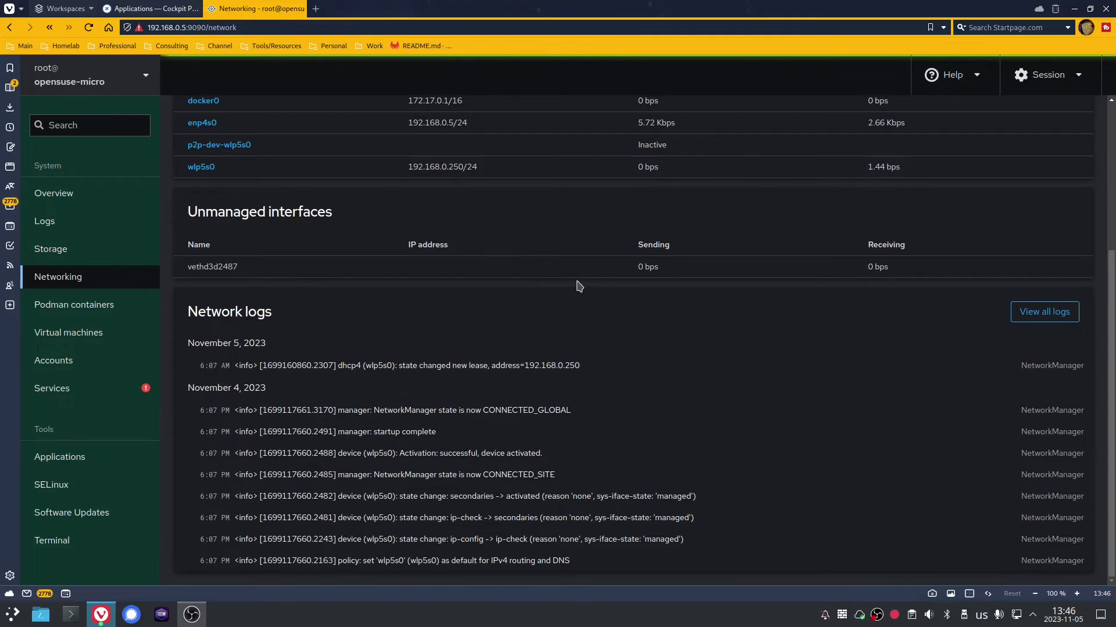
{"action": "scroll", "coordinate": [534, 334], "scroll_direction": "up", "scroll_amount": 3}
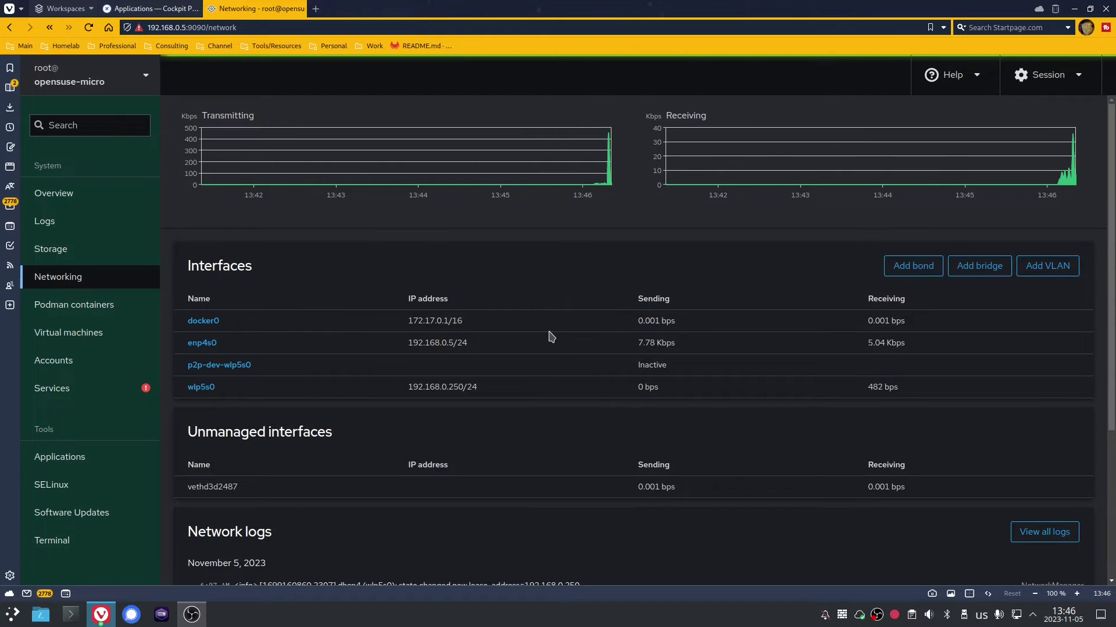
{"action": "left_click", "coordinate": [91, 309]}
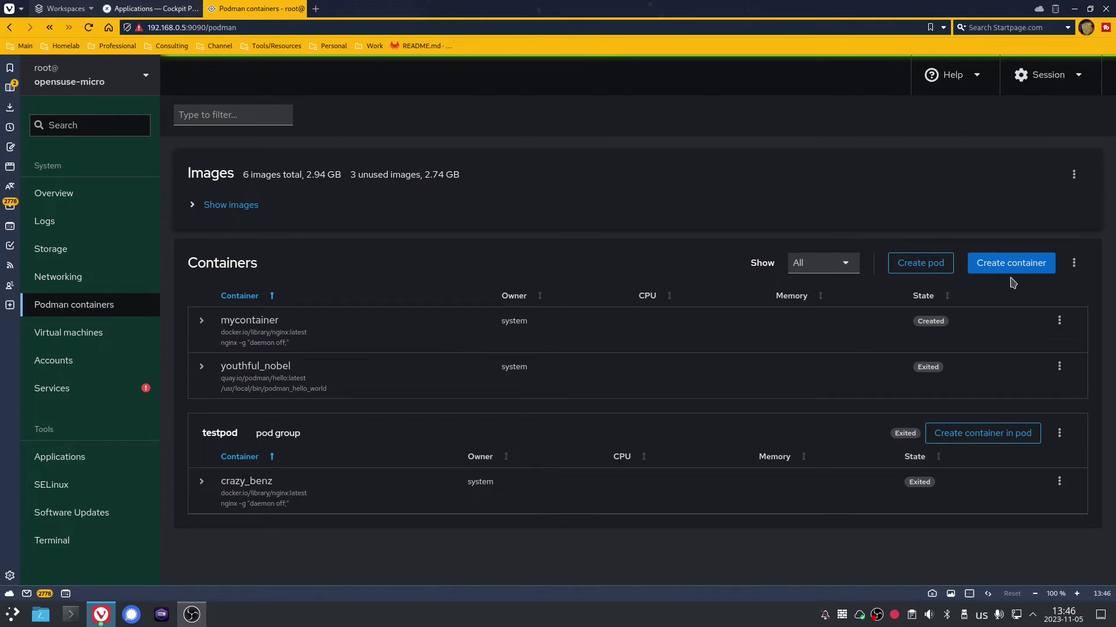
{"action": "left_click", "coordinate": [192, 207]}
{"action": "left_click", "coordinate": [193, 208]}
{"action": "left_click", "coordinate": [196, 323]}
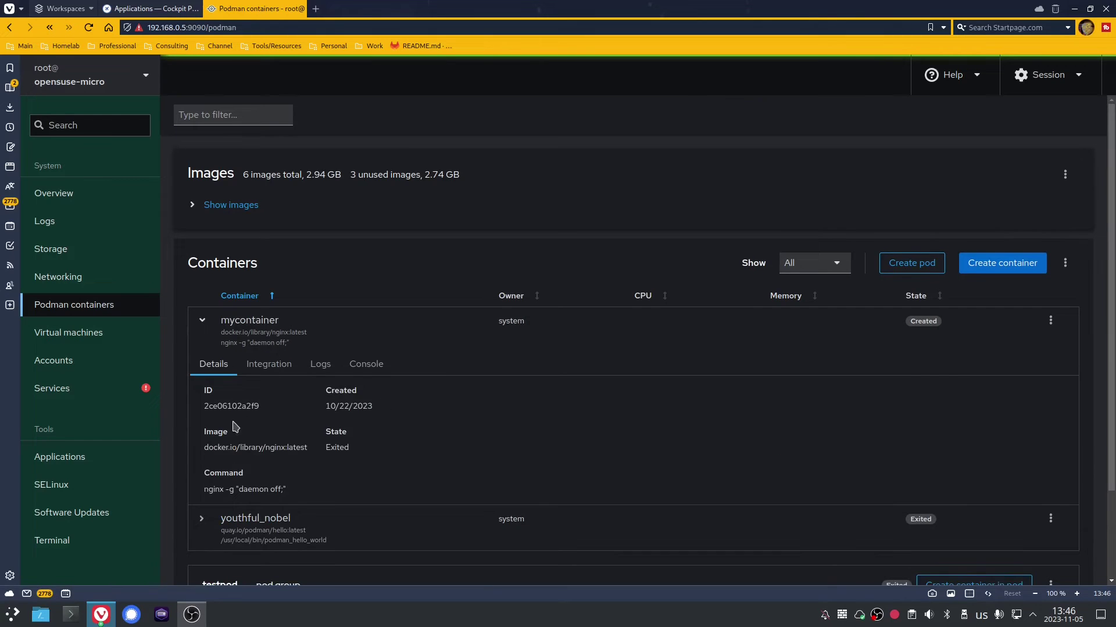
{"action": "scroll", "coordinate": [240, 416], "scroll_direction": "down", "scroll_amount": 2}
{"action": "scroll", "coordinate": [240, 416], "scroll_direction": "up", "scroll_amount": 2}
{"action": "left_click", "coordinate": [268, 365]}
{"action": "left_click", "coordinate": [320, 364]}
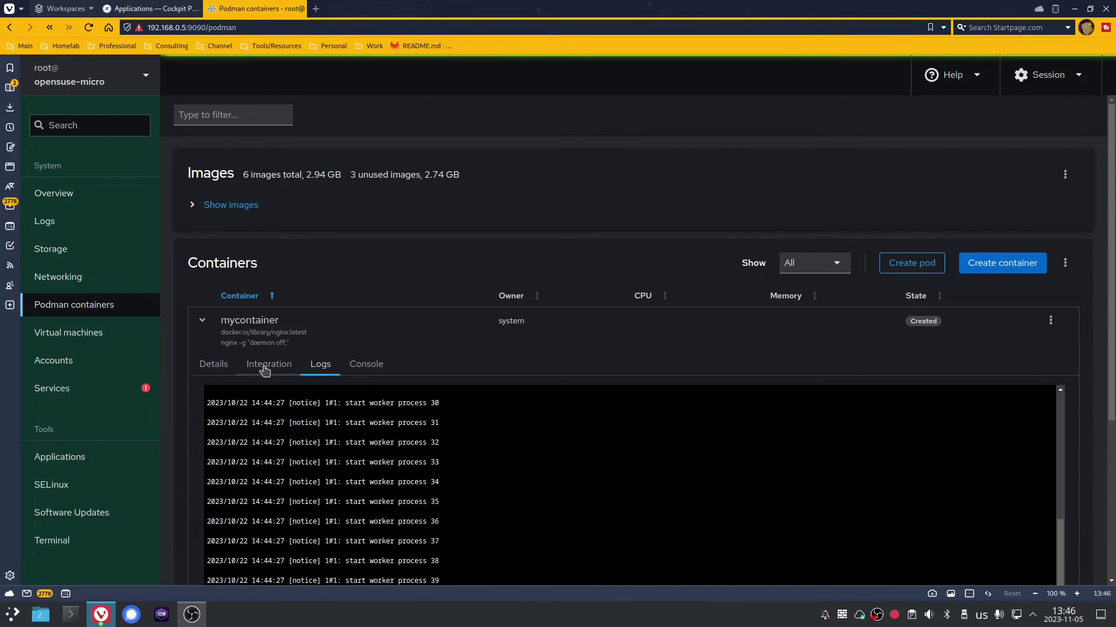
{"action": "left_click", "coordinate": [214, 364]}
{"action": "left_click", "coordinate": [202, 320]}
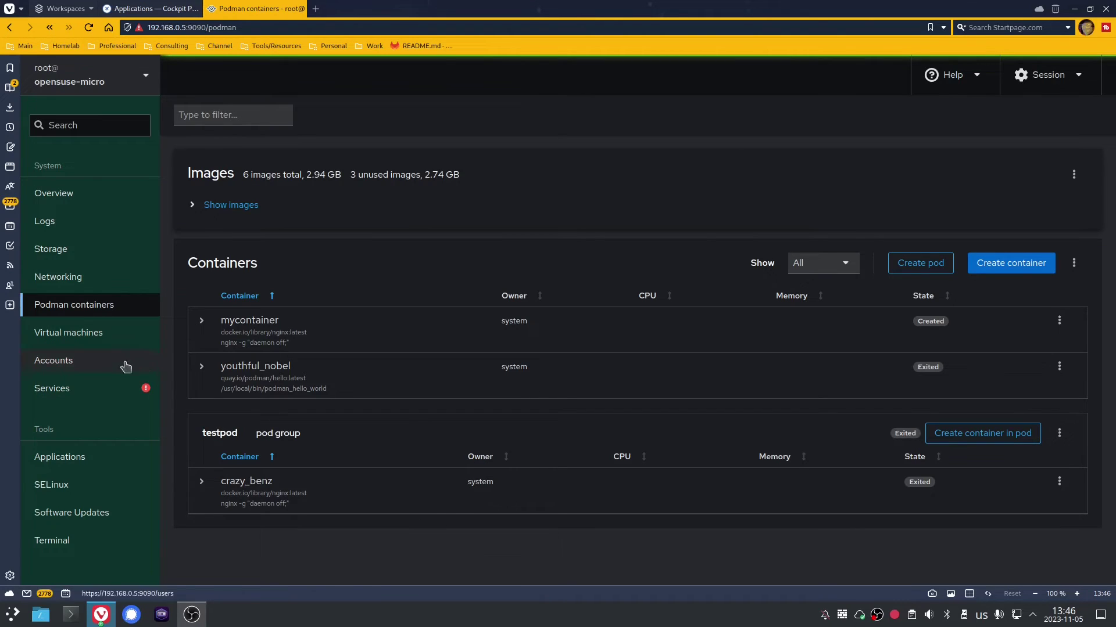
- View the empty Virtual machines page, dismiss its fetch alert, then show Software Updates with snapshot #64
{"action": "left_click", "coordinate": [86, 341]}
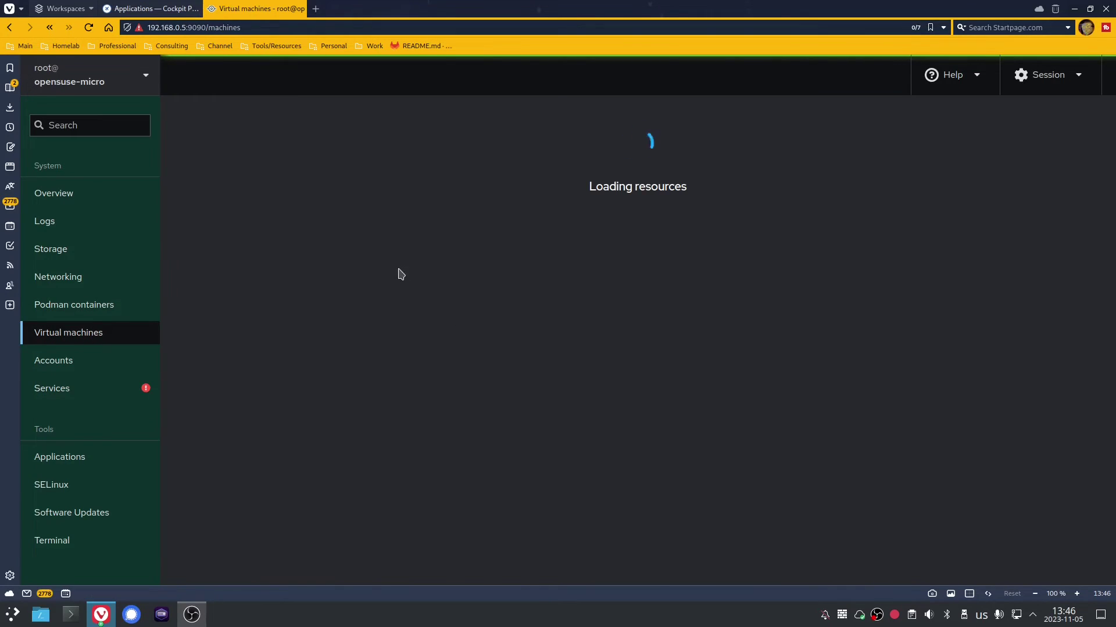
{"action": "left_click", "coordinate": [1078, 138]}
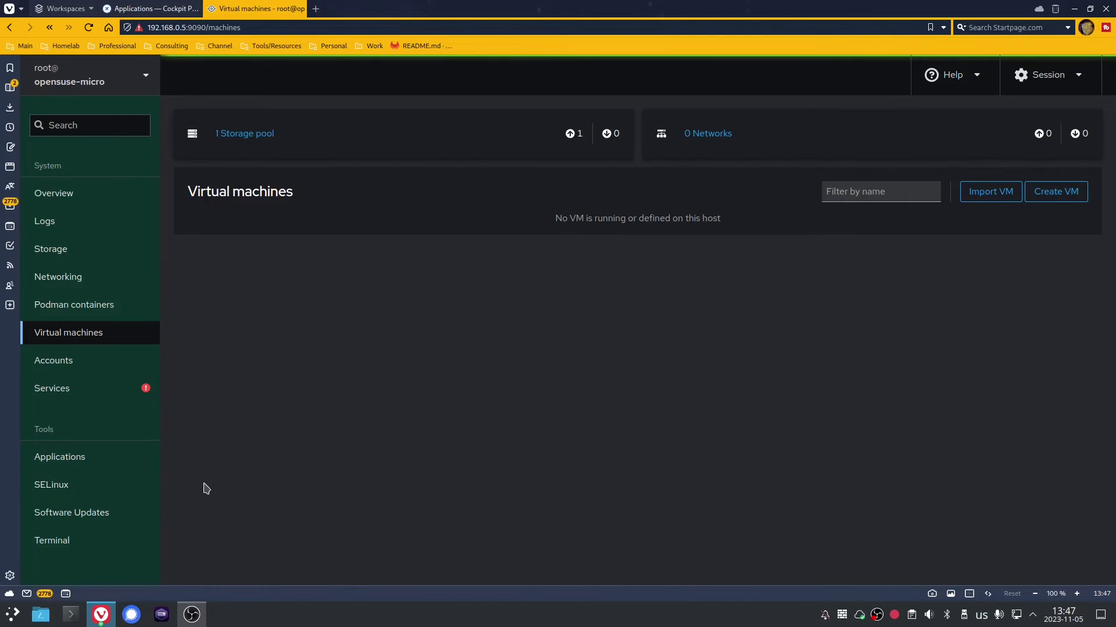
{"action": "left_click", "coordinate": [102, 514]}
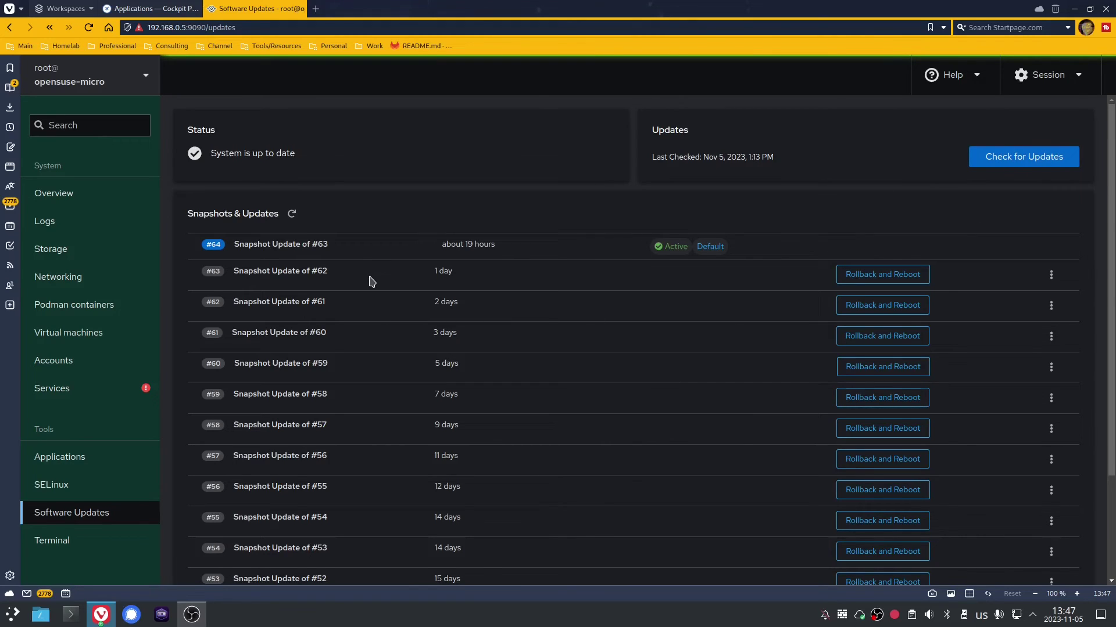
- Pass through Overview to the Terminal still showing the ip address output for enp4s0, docker0 and wlp5s0
{"action": "left_click", "coordinate": [101, 196]}
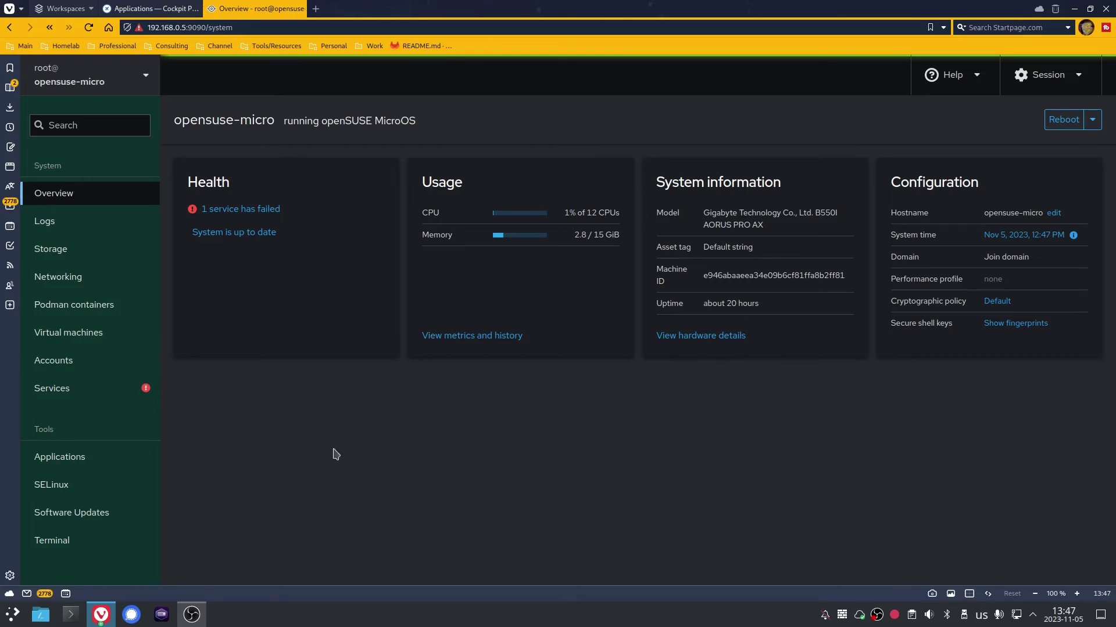
{"action": "left_click", "coordinate": [100, 551]}
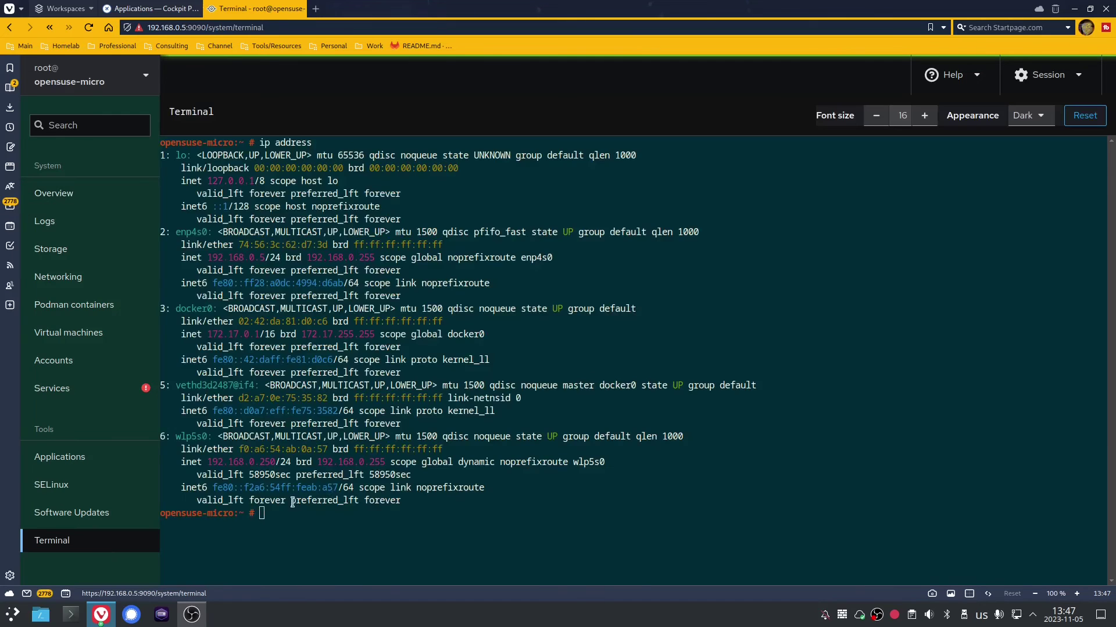
- Show the Applications page listing Machines, Networking, Podman, SELinux, Storage and Transactional Update
{"action": "left_click", "coordinate": [84, 468]}
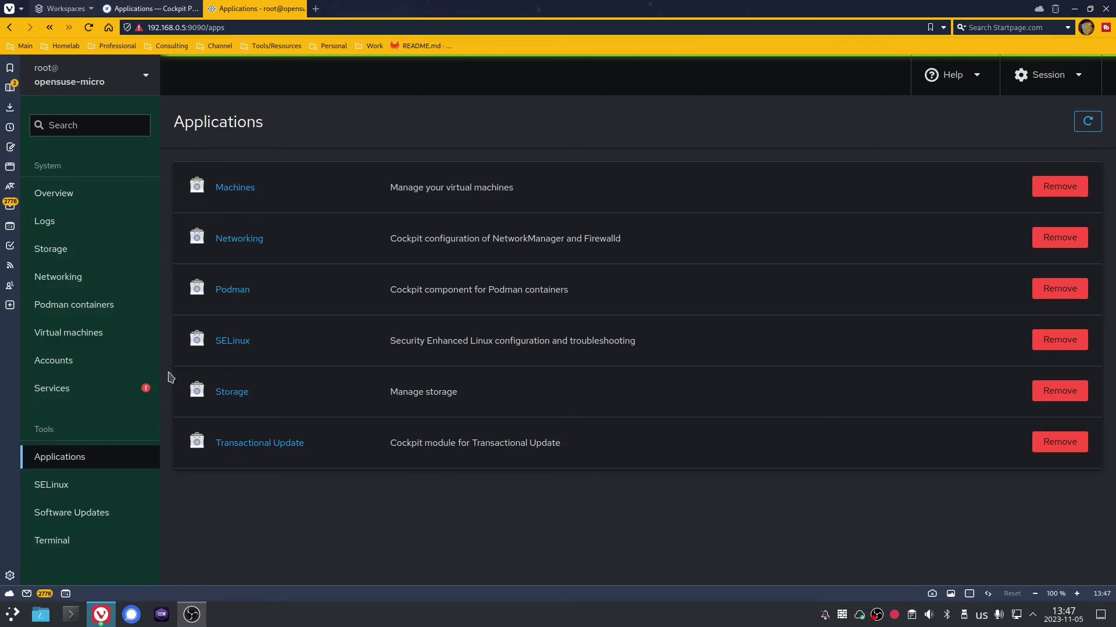
- Browse the cockpit-project.org applications catalogue and return to its official apps, starting with Storage
{"action": "left_click", "coordinate": [94, 205]}
{"action": "key", "text": "ctrl+shift+Tab"}
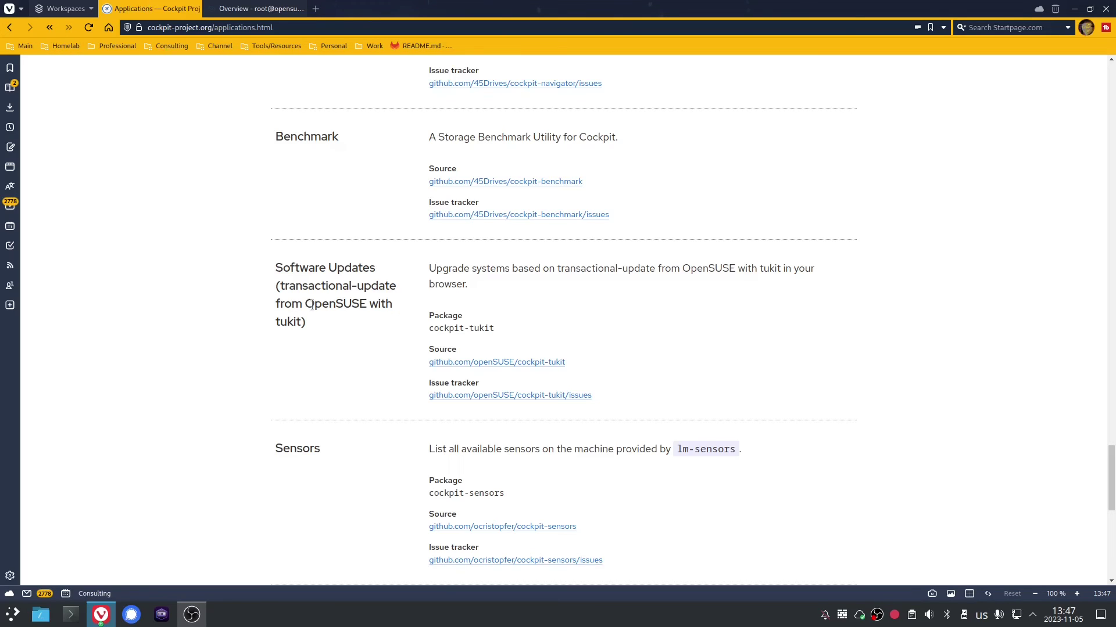
{"action": "scroll", "coordinate": [228, 309], "scroll_direction": "down", "scroll_amount": 3}
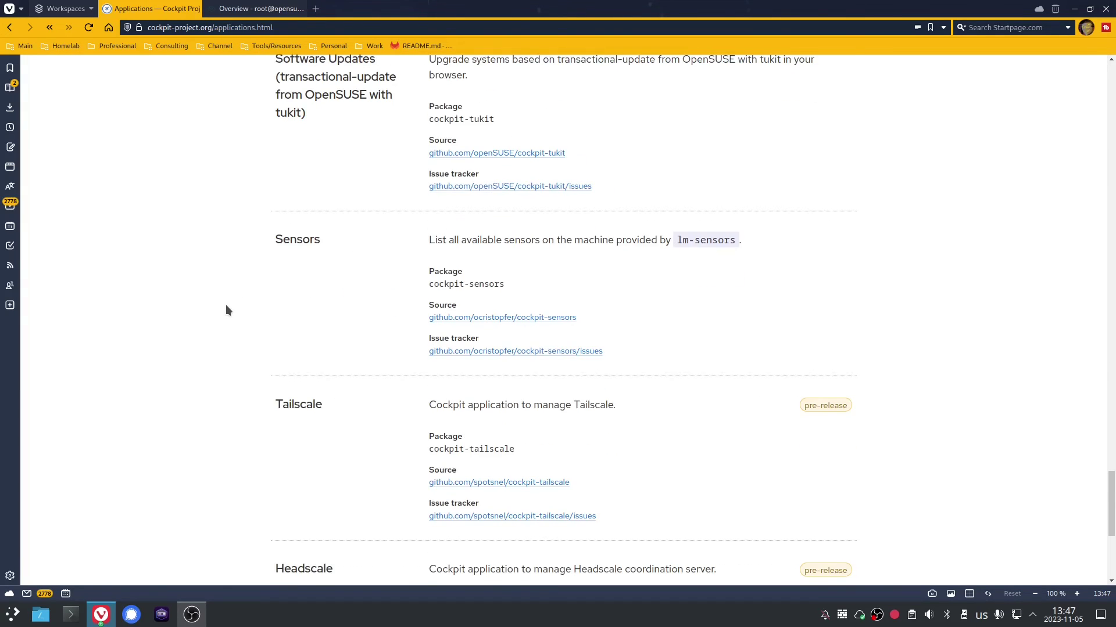
{"action": "scroll", "coordinate": [176, 301], "scroll_direction": "down", "scroll_amount": 4}
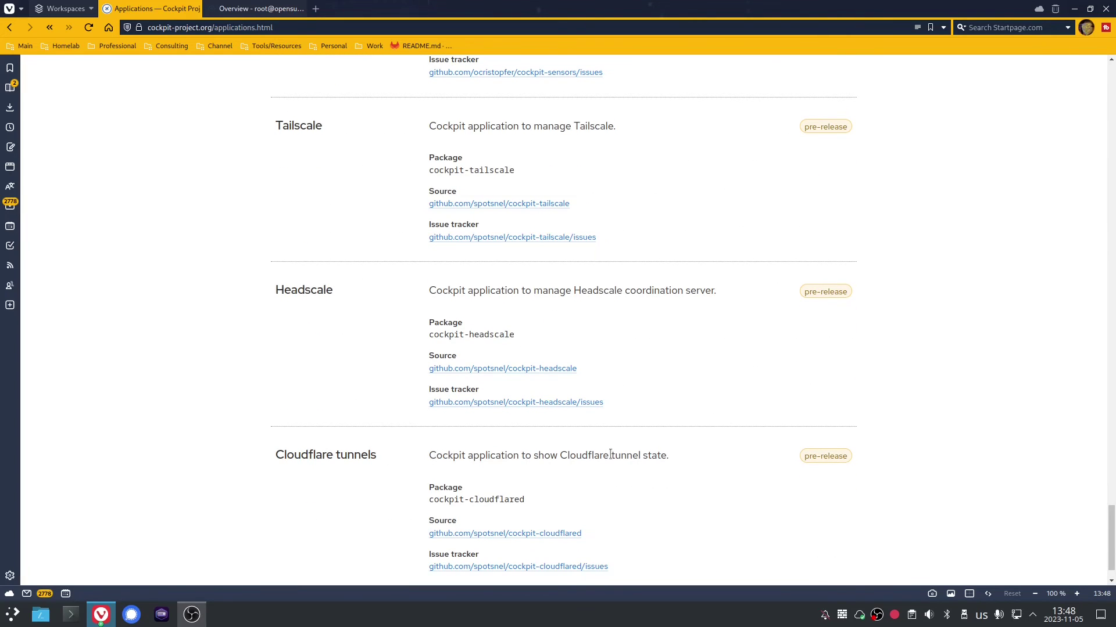
{"action": "scroll", "coordinate": [160, 376], "scroll_direction": "down", "scroll_amount": 2}
{"action": "scroll", "coordinate": [161, 375], "scroll_direction": "up", "scroll_amount": 10}
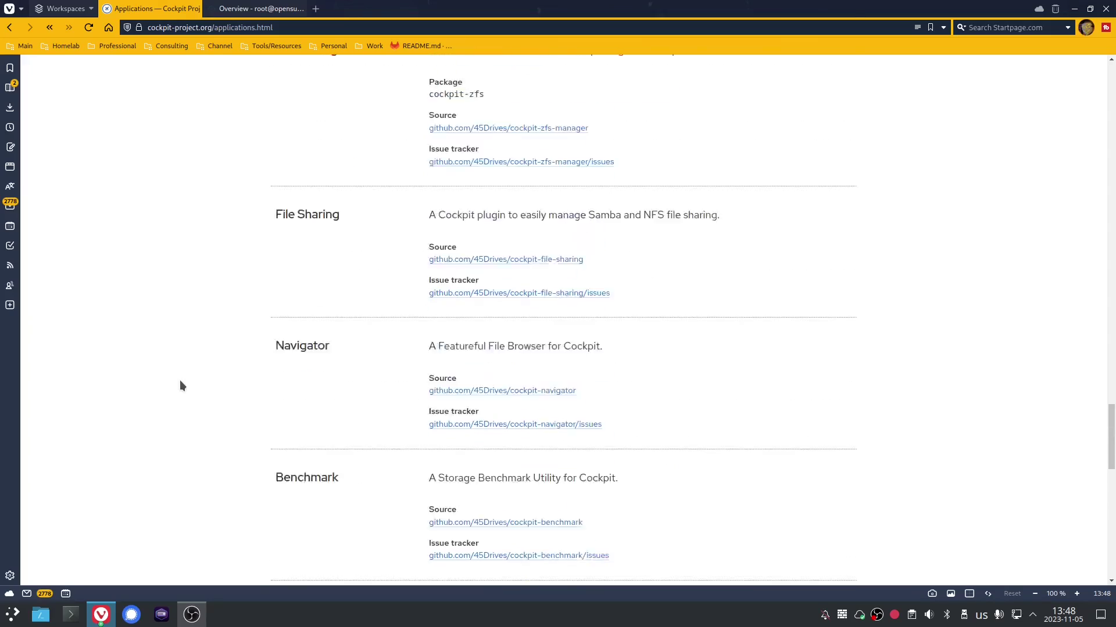
{"action": "scroll", "coordinate": [181, 386], "scroll_direction": "up", "scroll_amount": 20}
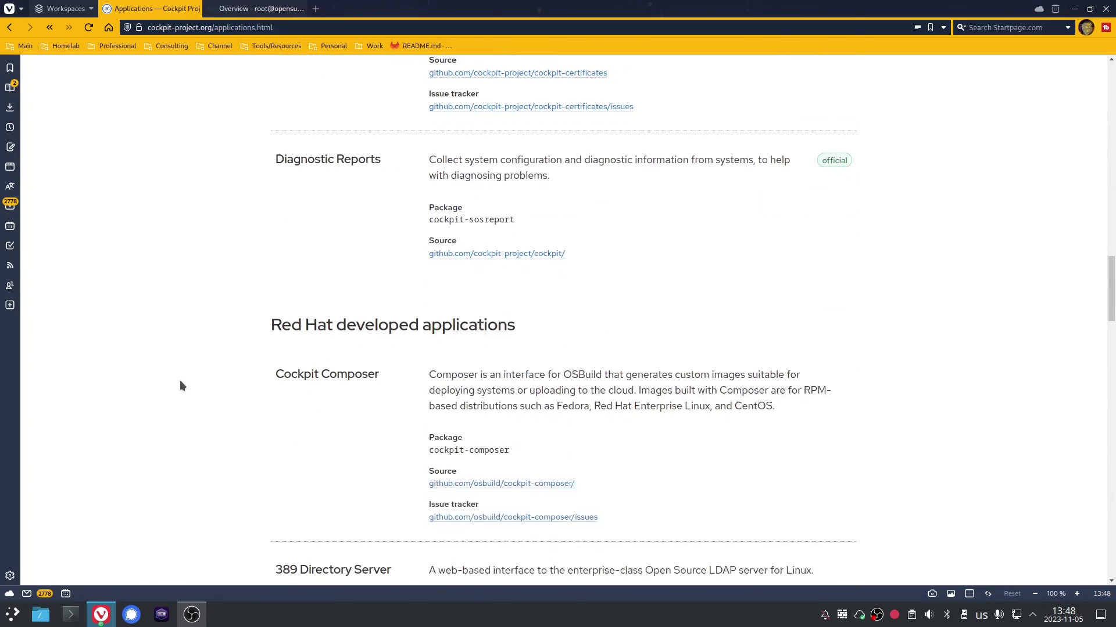
{"action": "scroll", "coordinate": [219, 361], "scroll_direction": "up", "scroll_amount": 20}
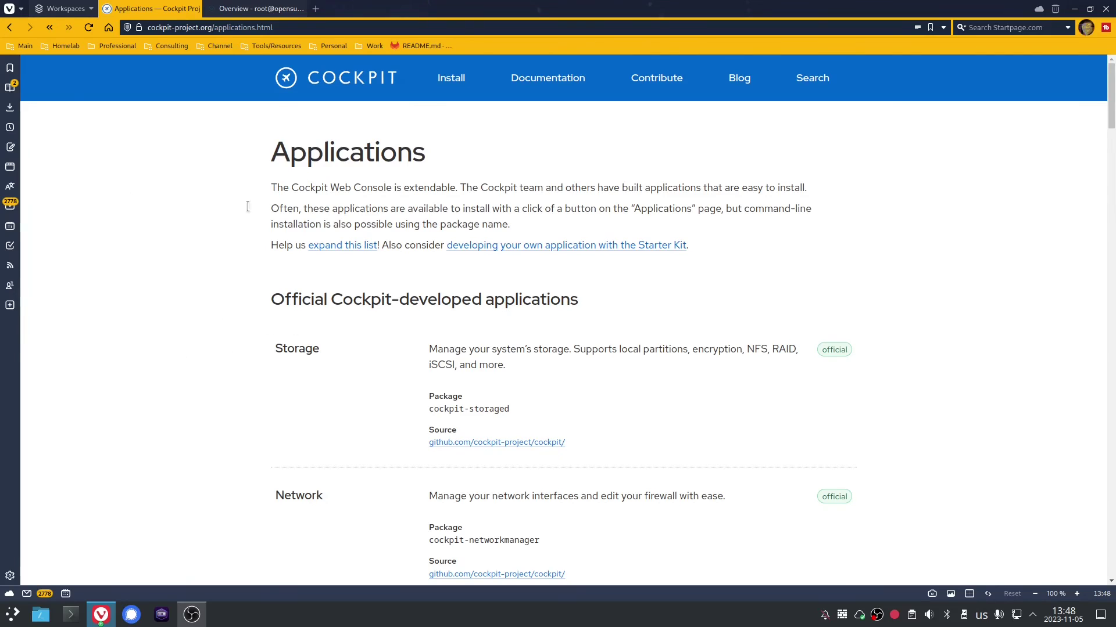
{"action": "left_click", "coordinate": [261, 8]}
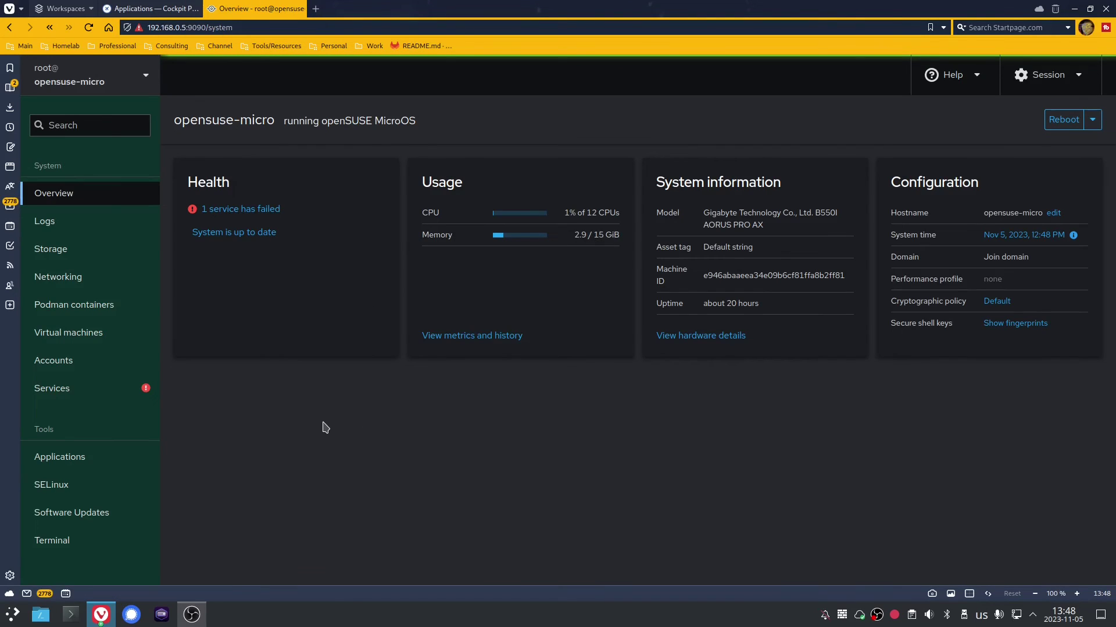
{"action": "key", "text": "ctrl+Tab"}
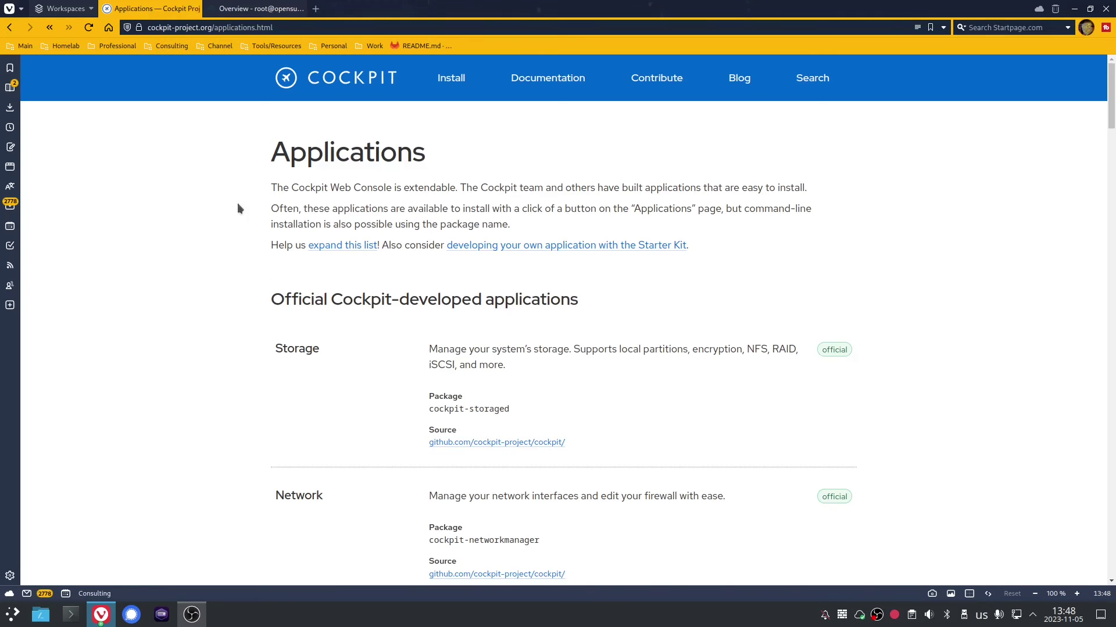
- Open the site's Install page and scroll to the Installation & Setup table and Fedora commands
{"action": "left_click", "coordinate": [453, 82]}
{"action": "scroll", "coordinate": [218, 262], "scroll_direction": "down", "scroll_amount": 5}
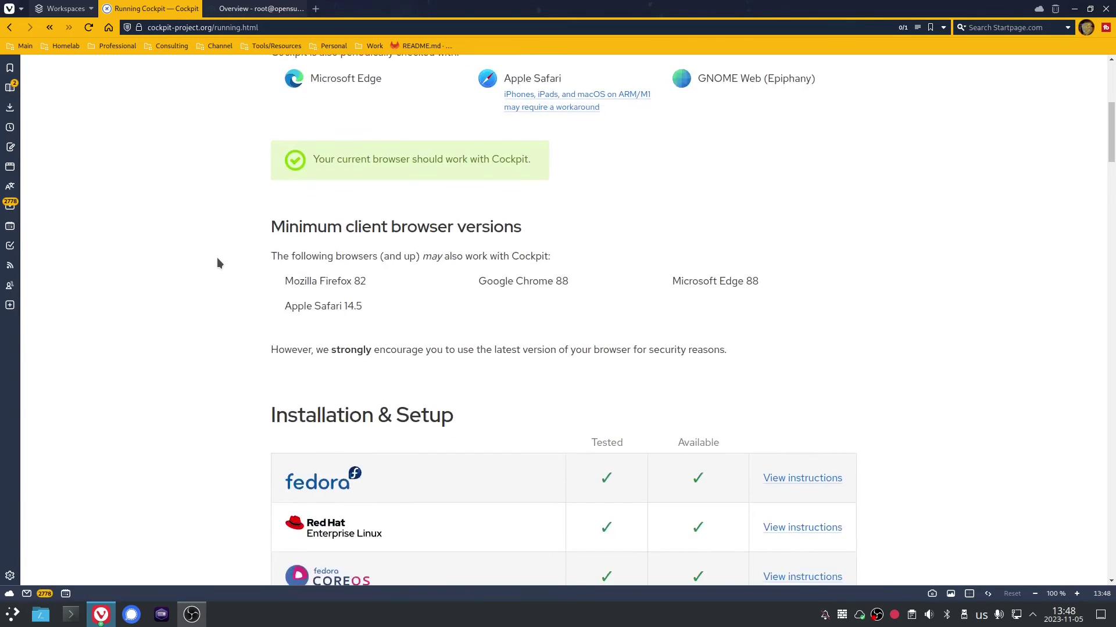
{"action": "scroll", "coordinate": [218, 264], "scroll_direction": "down", "scroll_amount": 5}
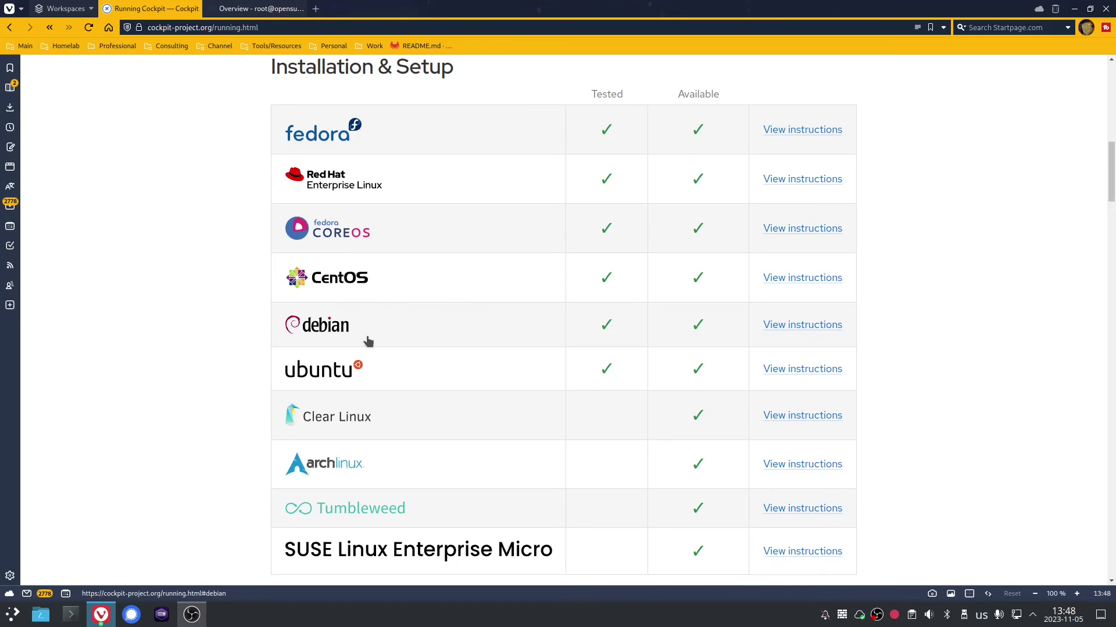
{"action": "scroll", "coordinate": [377, 444], "scroll_direction": "down", "scroll_amount": 2}
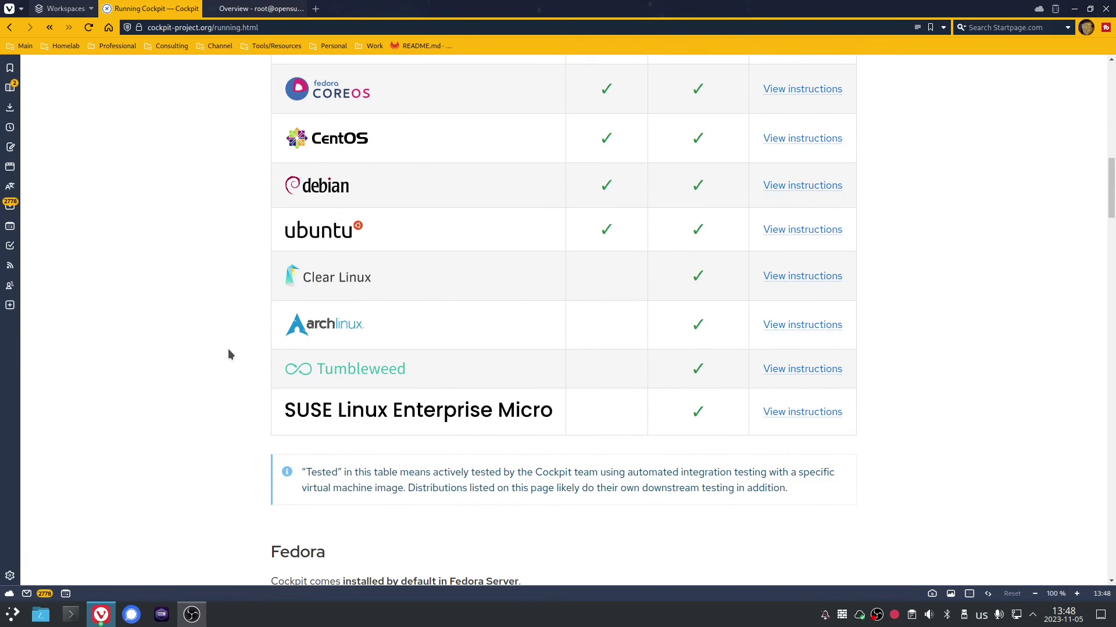
{"action": "scroll", "coordinate": [217, 348], "scroll_direction": "down", "scroll_amount": 2}
{"action": "scroll", "coordinate": [218, 348], "scroll_direction": "up", "scroll_amount": 3}
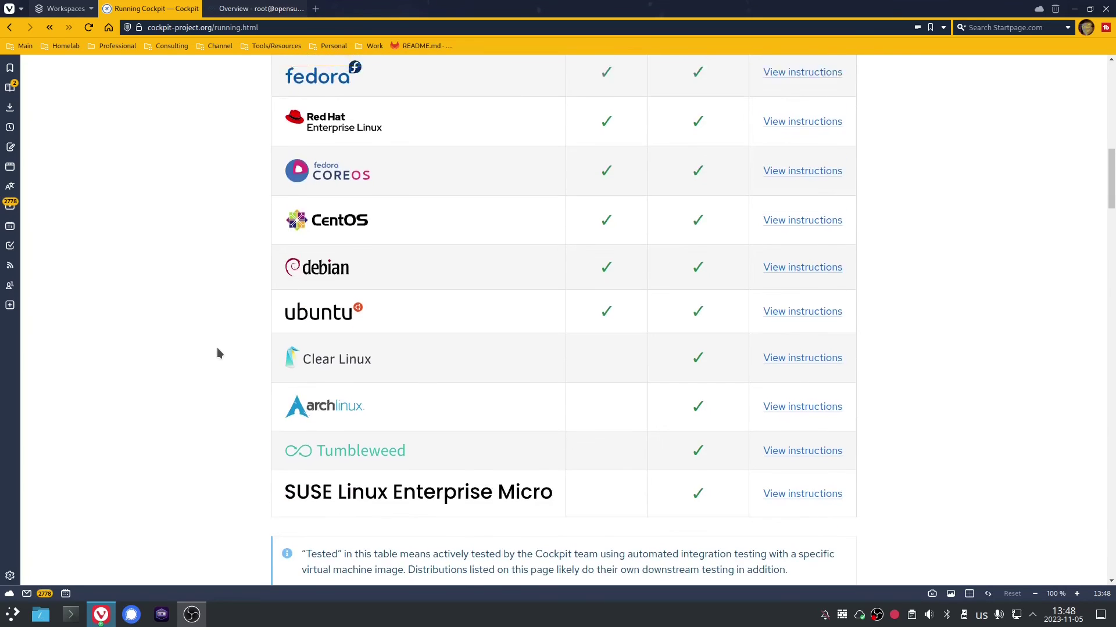
{"action": "scroll", "coordinate": [217, 348], "scroll_direction": "down", "scroll_amount": 2}
{"action": "scroll", "coordinate": [217, 353], "scroll_direction": "down", "scroll_amount": 6}
{"action": "scroll", "coordinate": [196, 308], "scroll_direction": "up", "scroll_amount": 4}
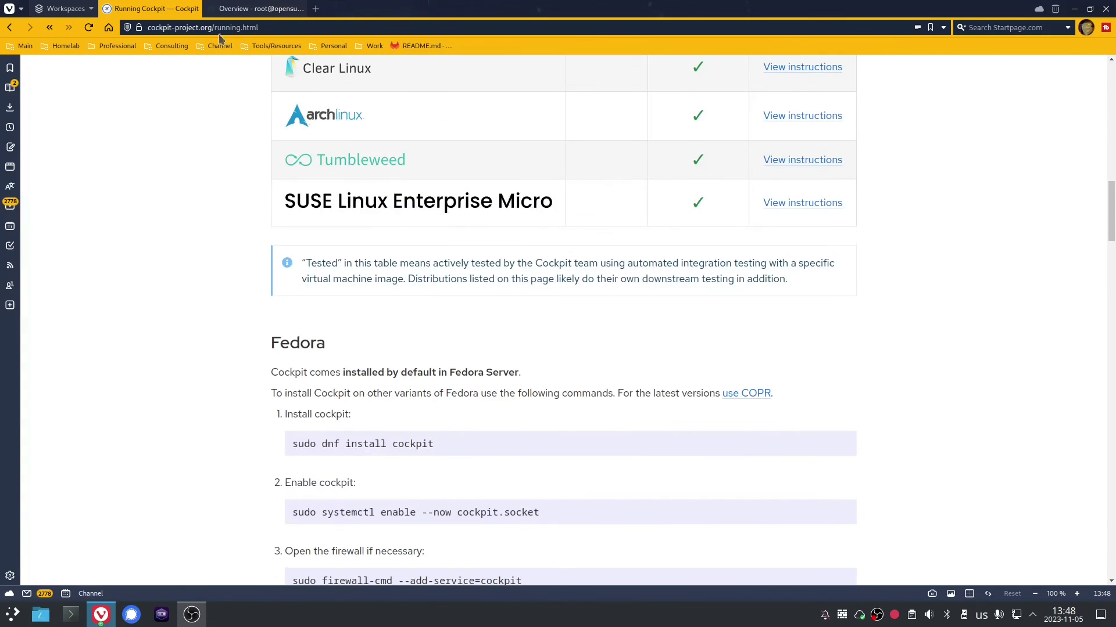
- Switch to the opensuse-micro Overview tab showing 1 failed service and the system up to date
{"action": "key", "text": "ctrl+Tab"}
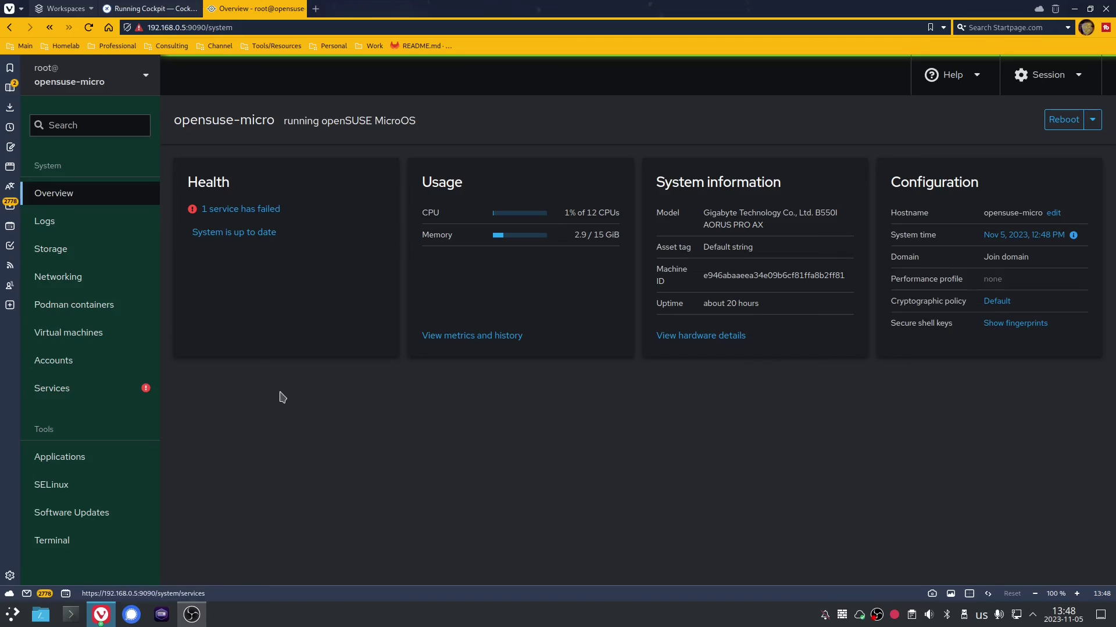